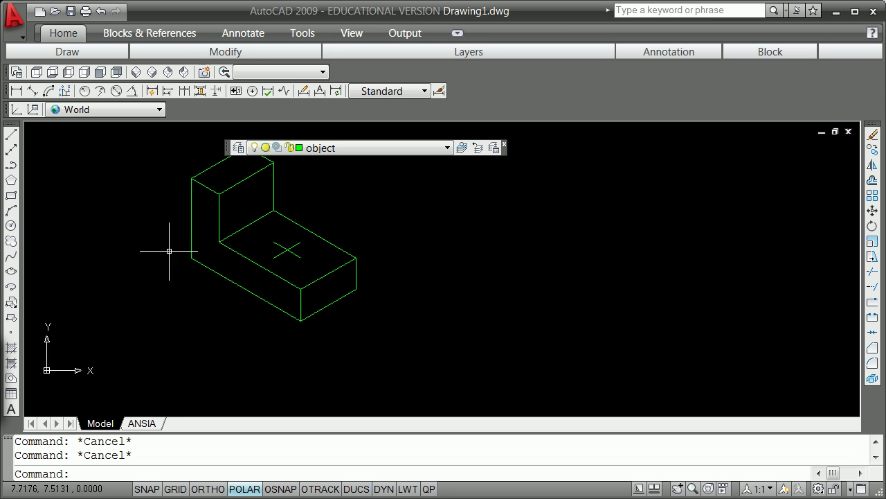
Step: Turn on the Layers II toolbar from the toolbar list
scroll(170, 252, down, 3)
scroll(151, 230, up, 3)
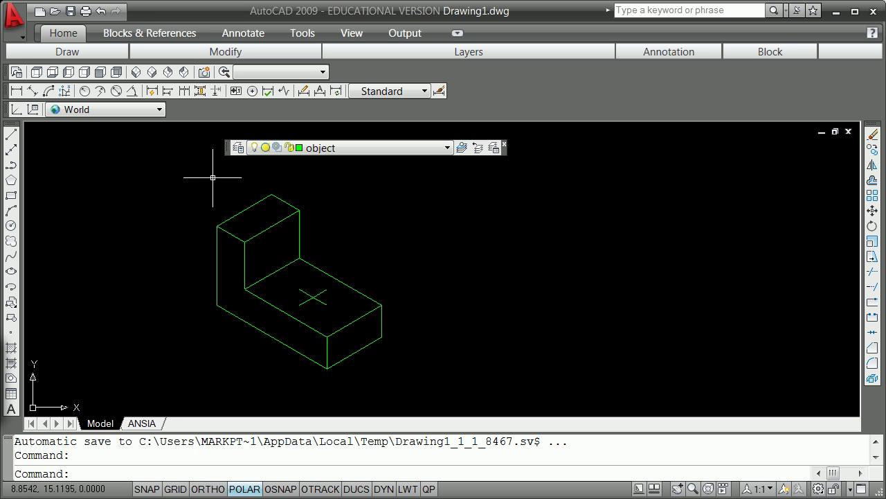
click(447, 148)
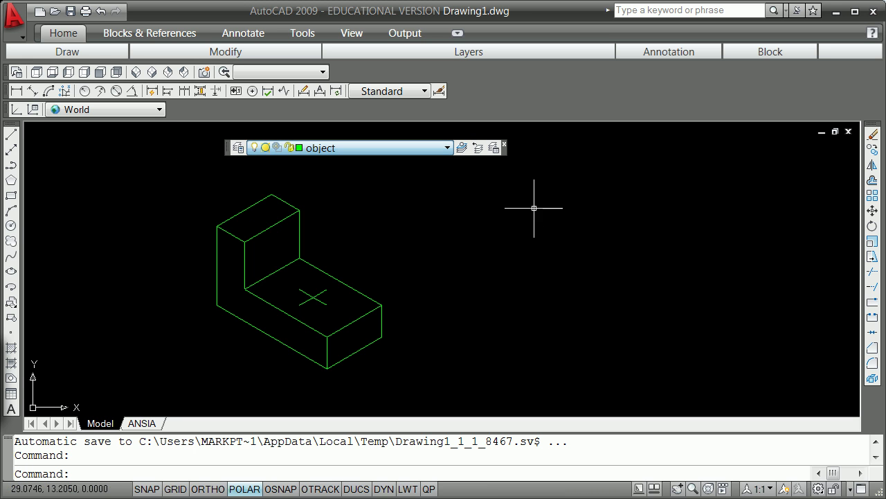
right_click(228, 150)
click(286, 172)
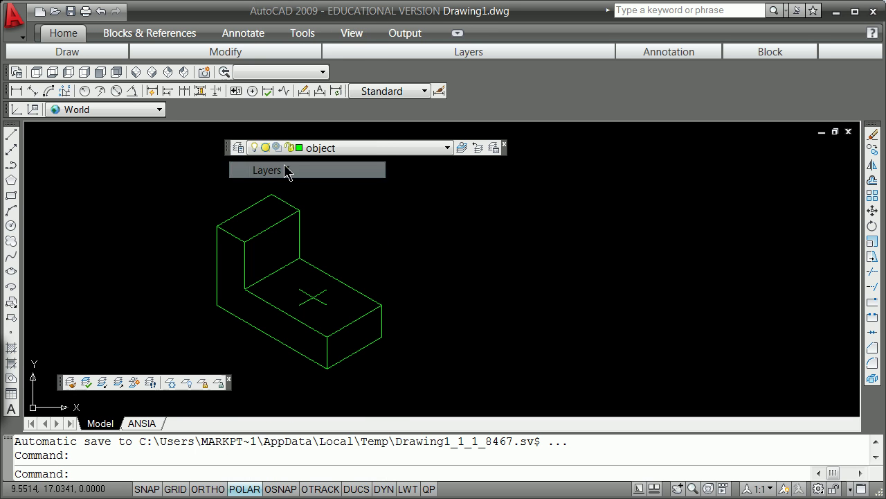
Step: Make layer 0 current and freeze the object layer by picking a bracket edge
click(447, 148)
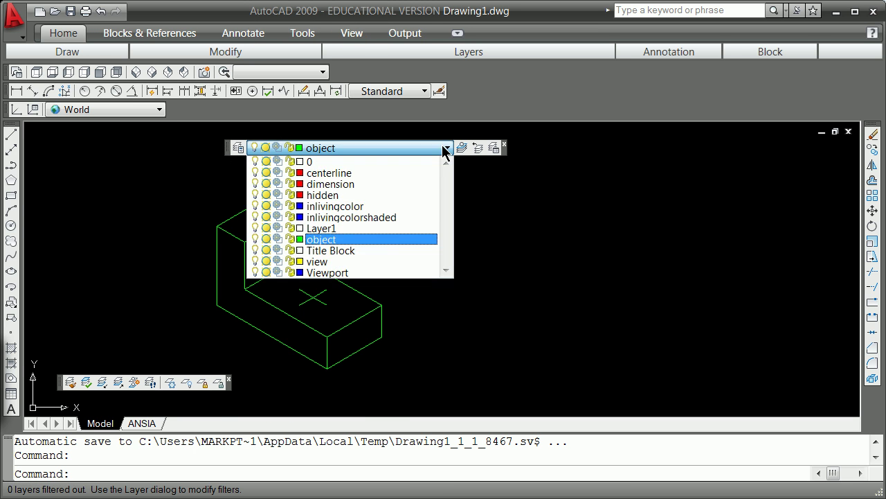
click(309, 161)
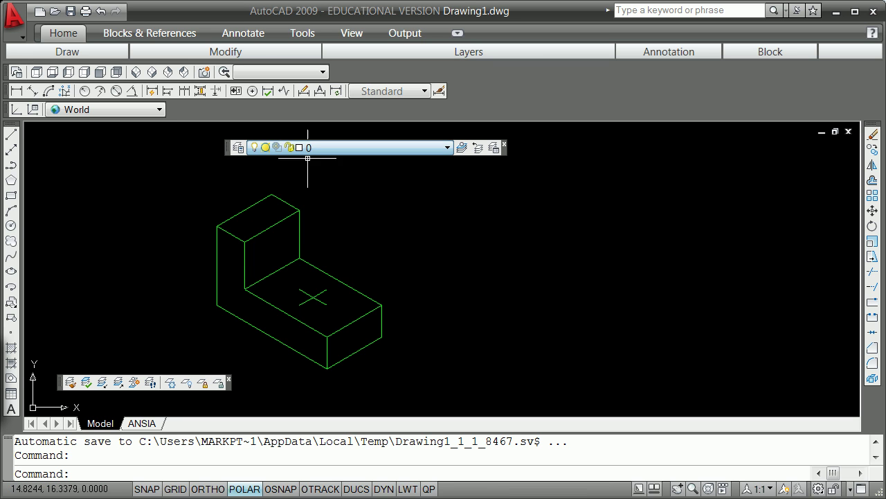
click(171, 383)
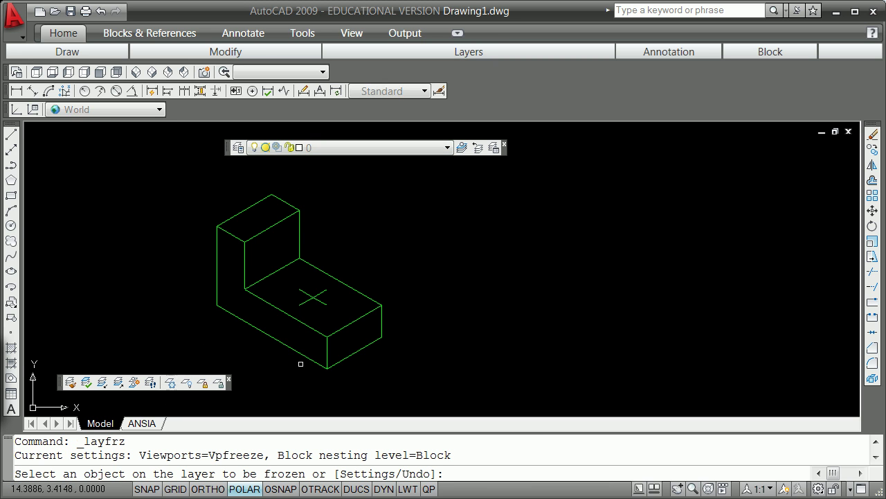
click(298, 352)
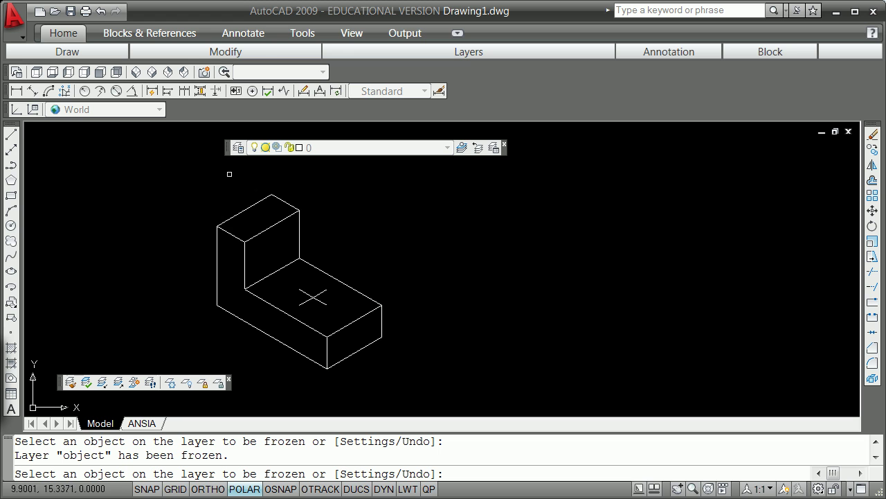
click(195, 186)
Step: Window-select the whole bracket and move its lines onto the hidden layer
key(Escape)
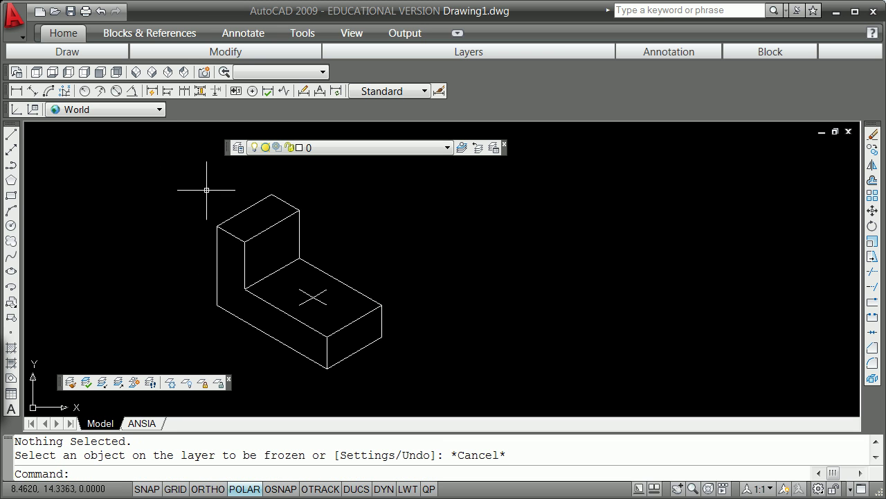
click(184, 185)
click(443, 414)
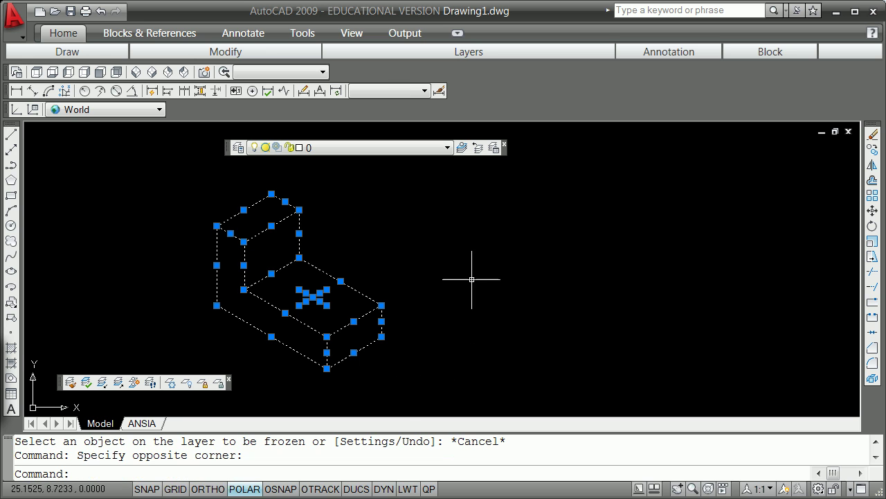
click(447, 147)
click(366, 197)
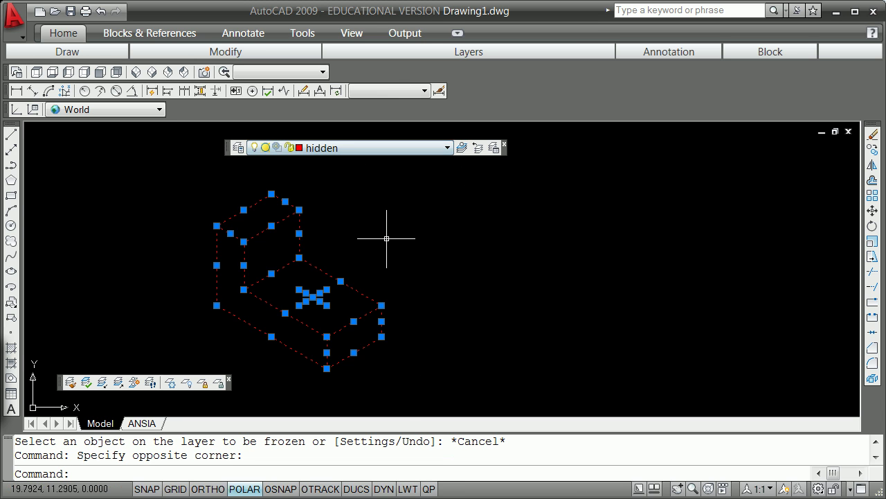
key(Escape)
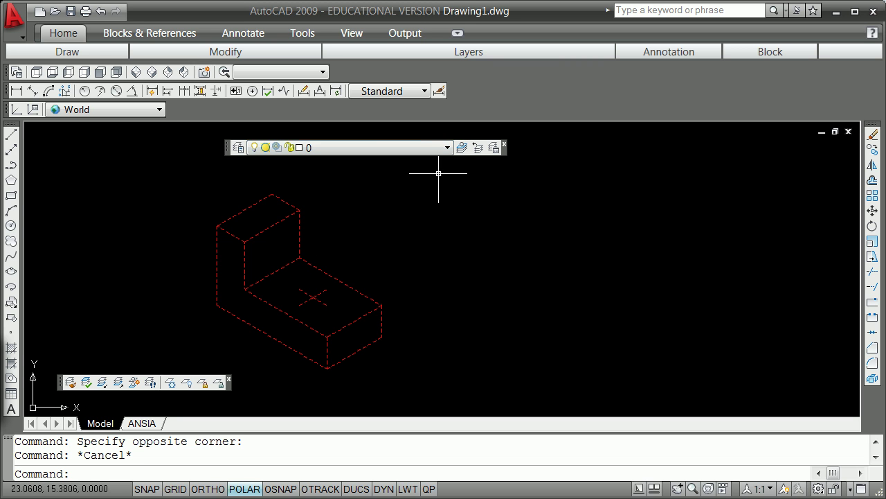
Step: Put the bracket's lines back on the object layer
click(446, 148)
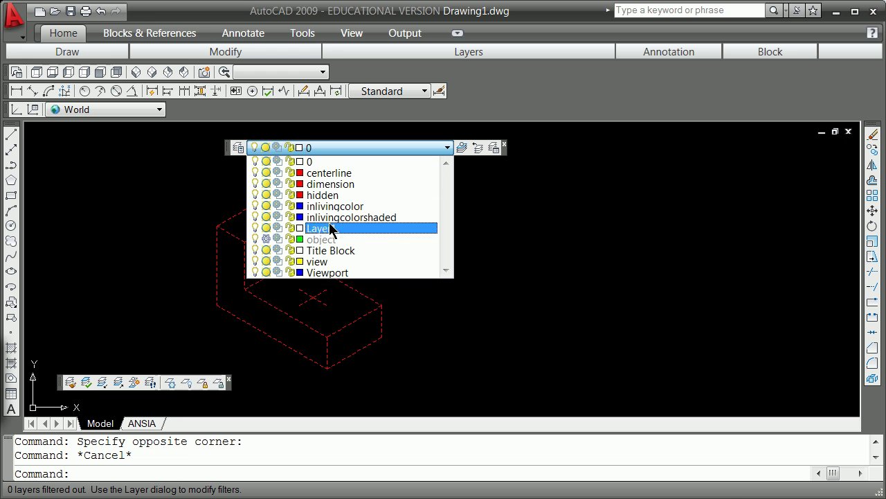
click(455, 307)
click(445, 148)
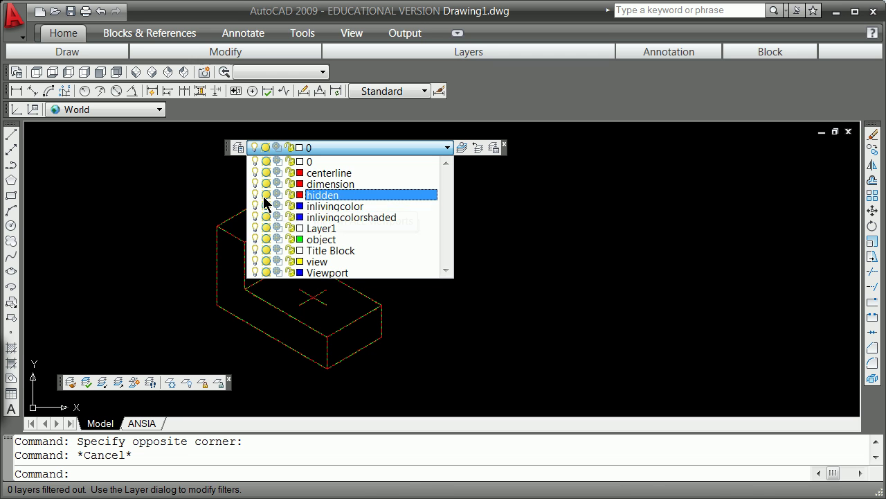
click(321, 239)
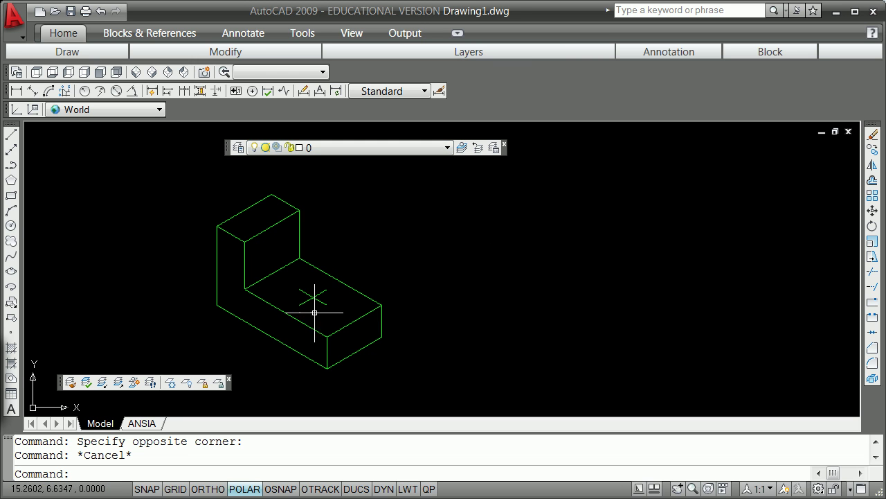
scroll(311, 337, up, 2)
scroll(311, 337, down, 3)
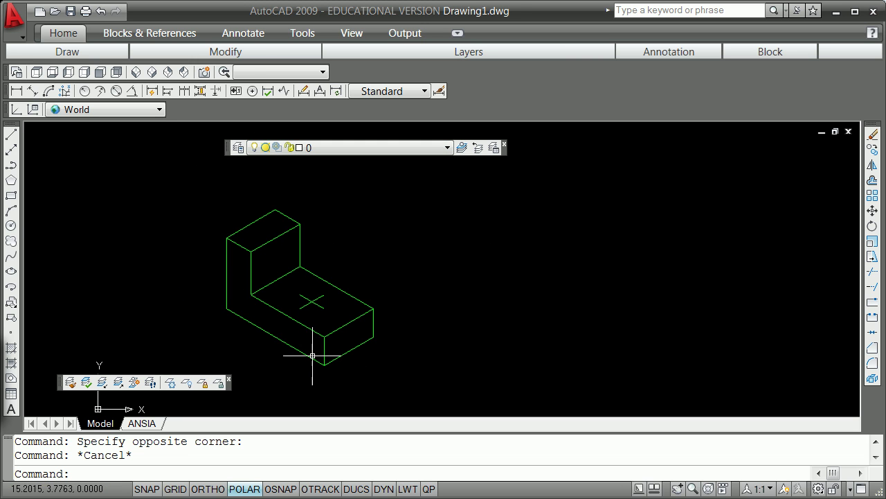
scroll(312, 355, down, 1)
scroll(299, 322, up, 2)
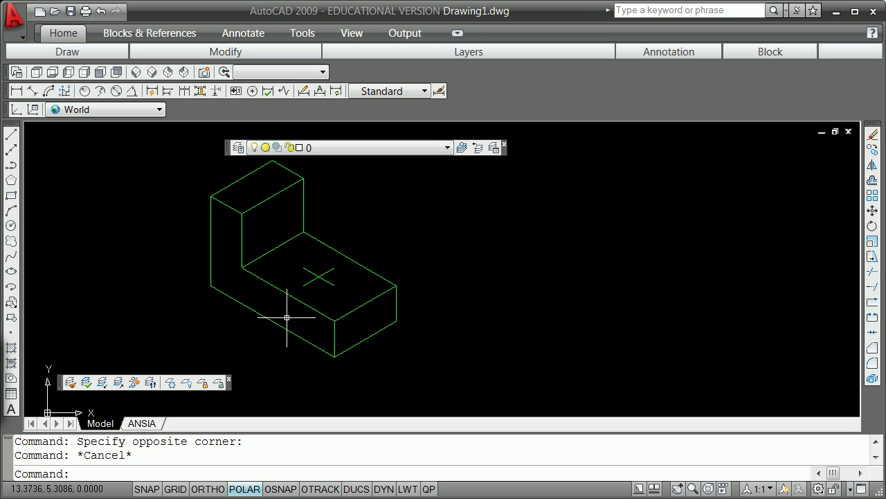
scroll(286, 316, down, 2)
scroll(271, 311, up, 3)
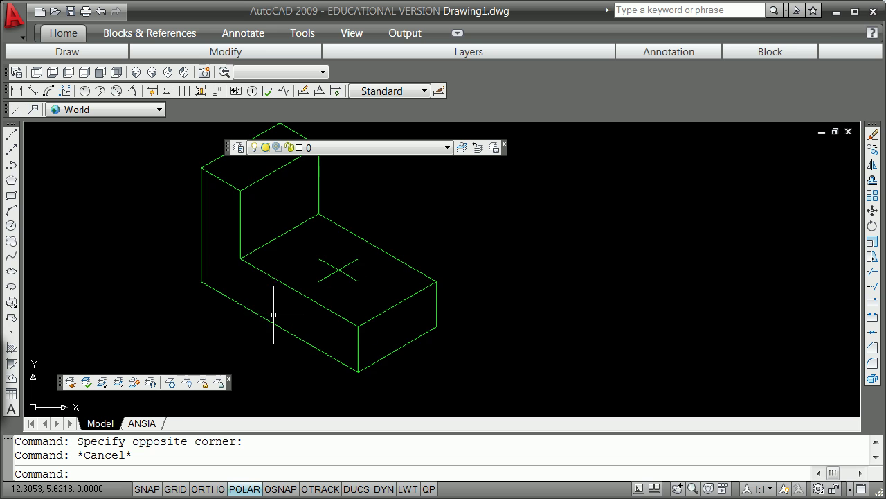
scroll(249, 290, down, 7)
scroll(217, 291, up, 7)
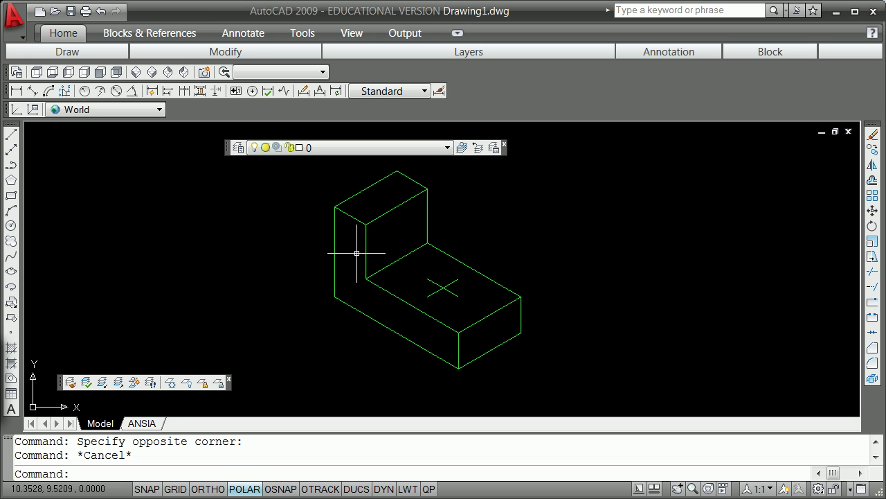
Step: Create a BPOLY boundary by picking a point inside the bracket's L-shaped front face
text(bopl)
key(BackSpace)
key(BackSpace)
key(BackSpace)
text(pol)
key(Return)
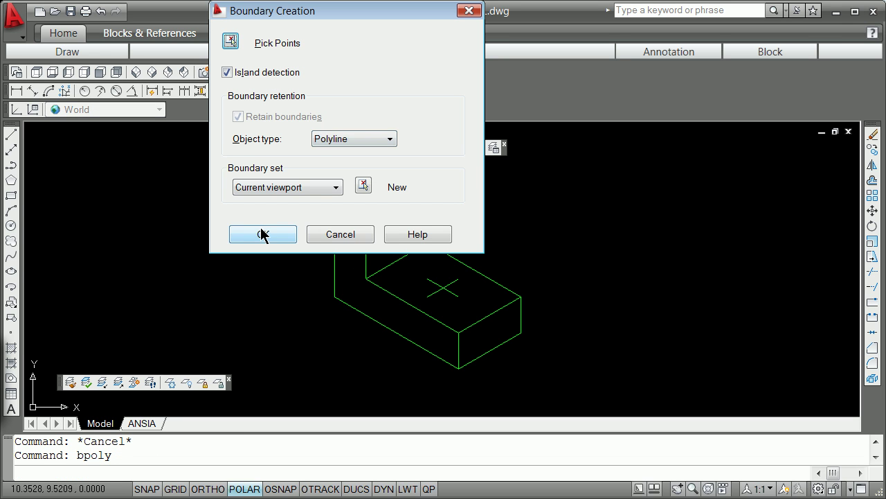
click(263, 233)
click(354, 296)
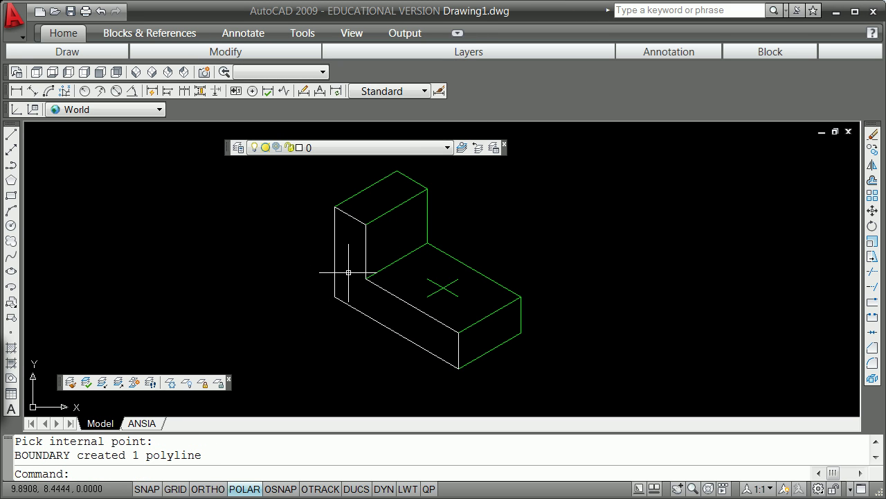
click(411, 473)
text(move)
Step: Move the last-created L-shaped boundary outline to the right of the bracket
key(Return)
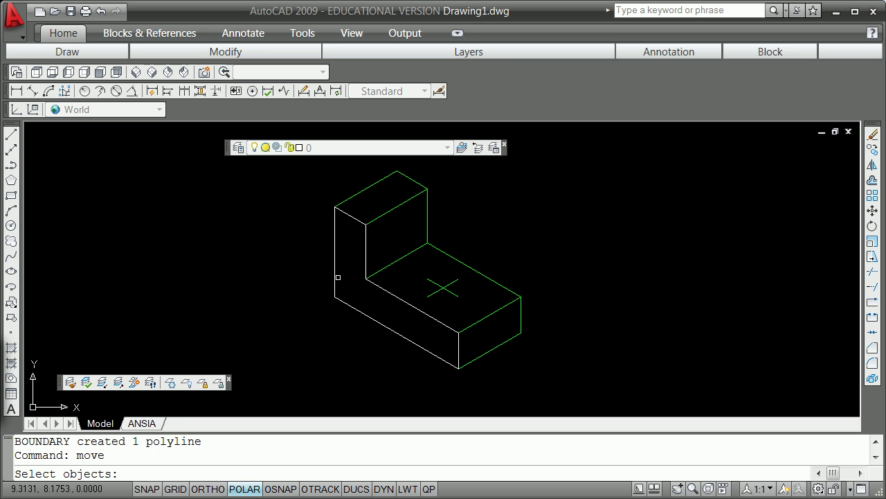
text(la)
key(Return)
key(Return)
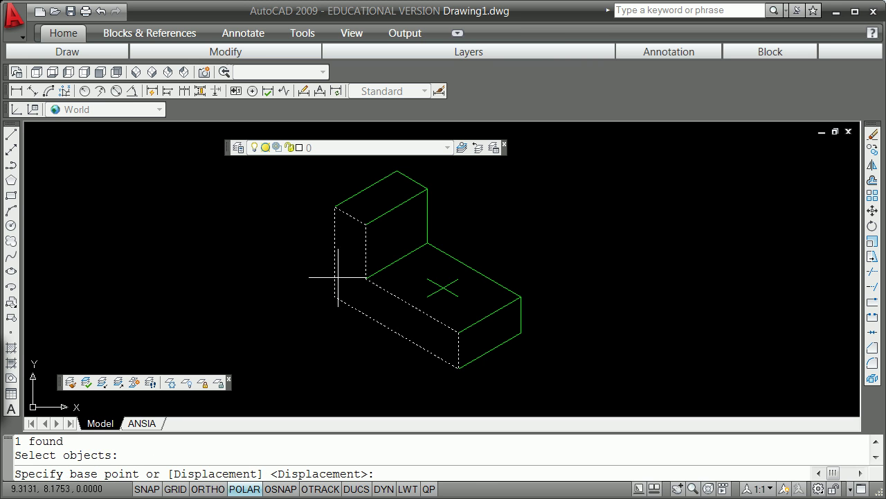
click(348, 293)
click(597, 244)
key(Return)
click(602, 262)
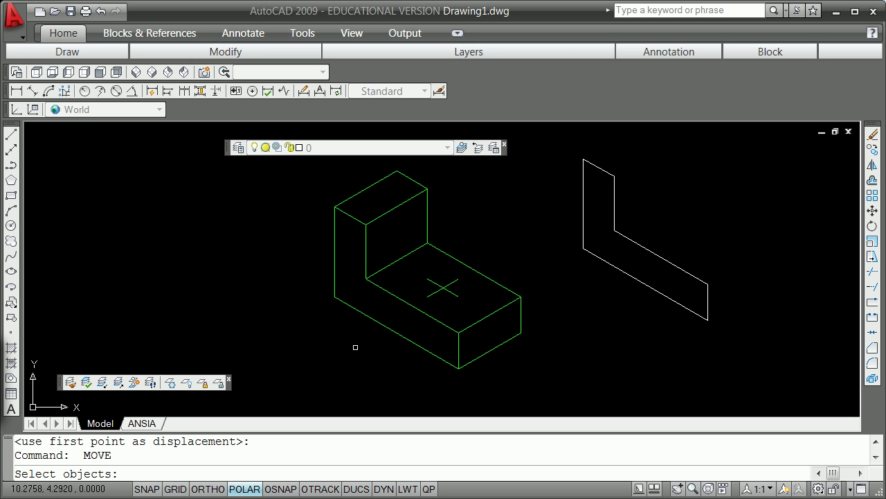
Step: Cancel the stray move and trial a 30° grip rotation on the bottom-left and left vertical edges
click(340, 345)
click(335, 342)
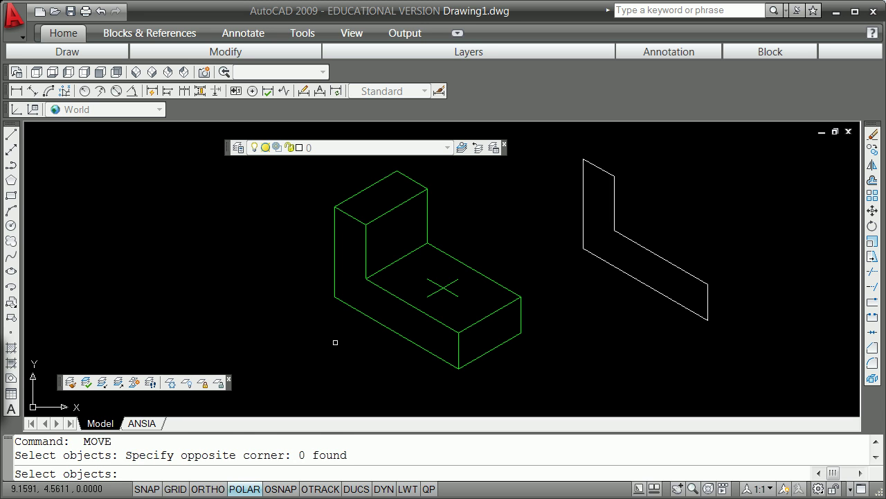
key(Escape)
click(390, 330)
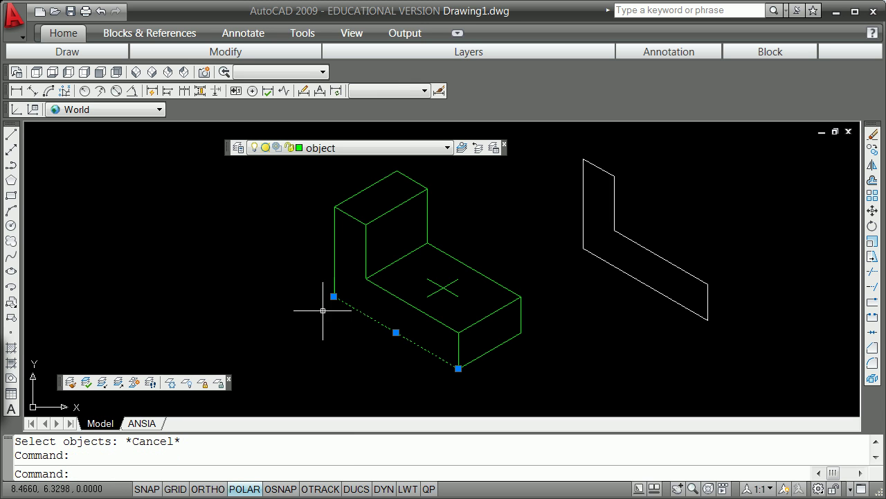
click(335, 253)
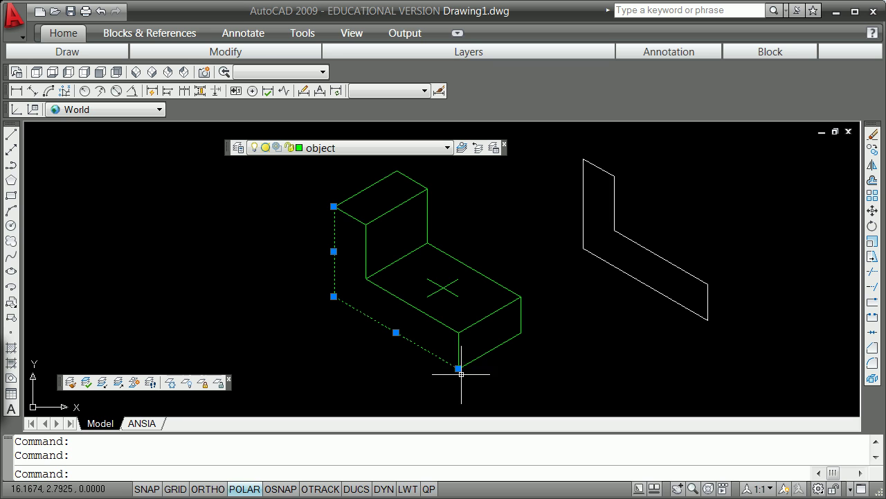
click(459, 369)
key(space)
key(space)
text(30)
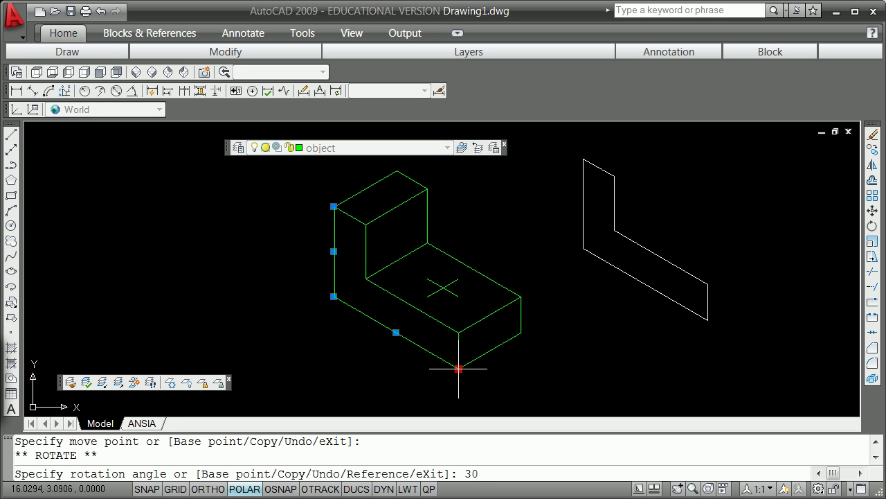
key(Return)
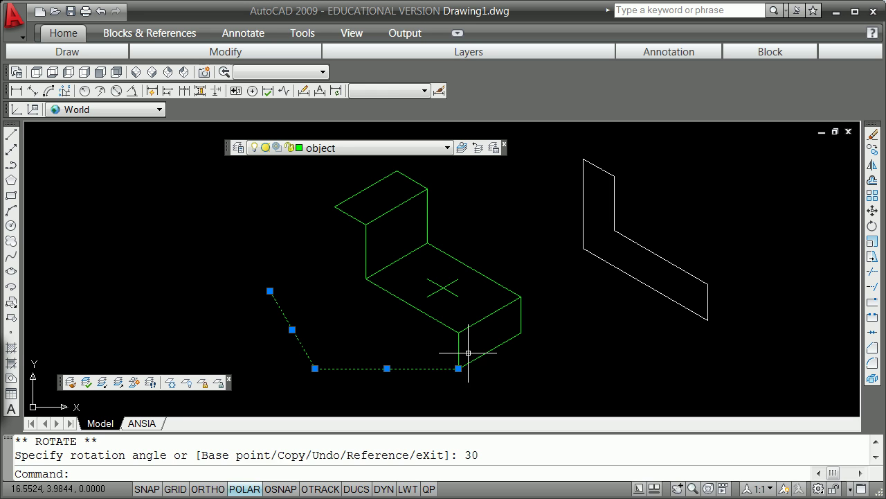
key(Escape)
Step: Rotate the upright's front outline edges 30° about the base's front corner
click(437, 320)
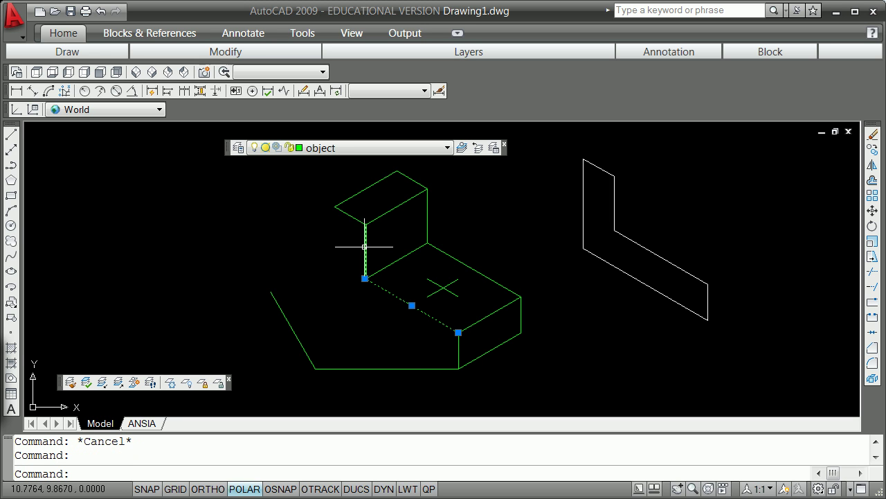
click(365, 238)
click(349, 215)
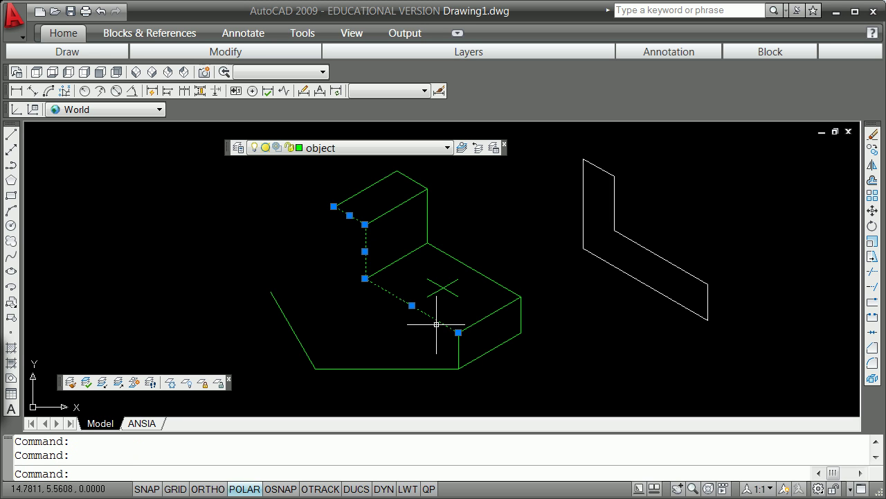
click(462, 330)
key(Escape)
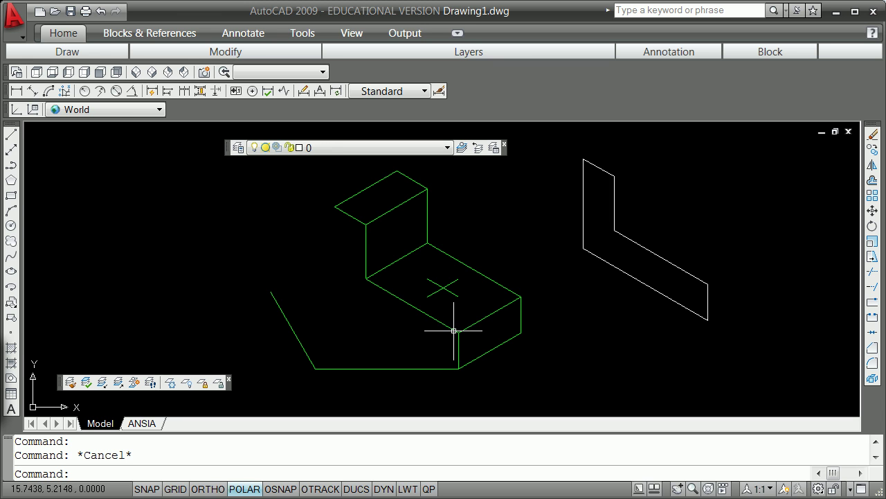
key(Escape)
click(384, 291)
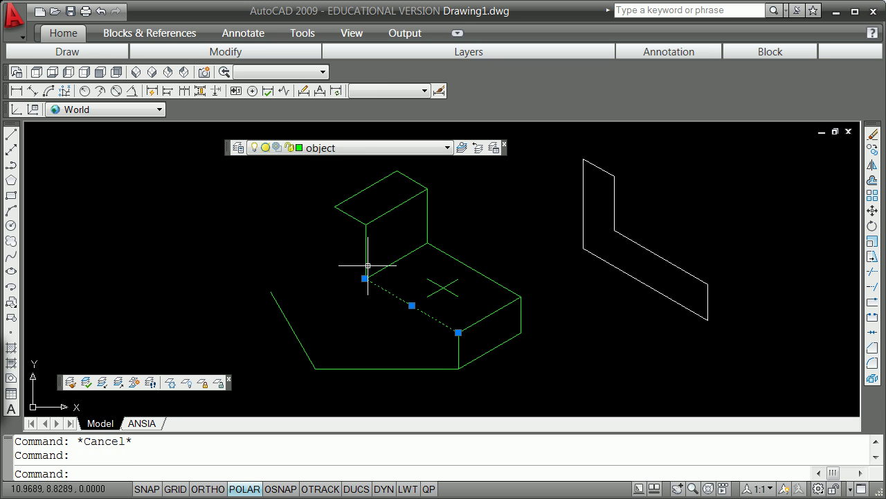
click(365, 256)
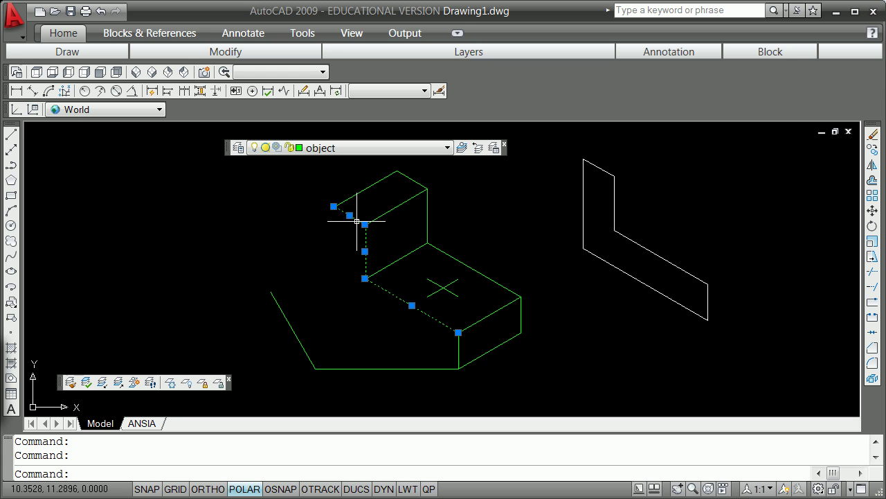
click(457, 332)
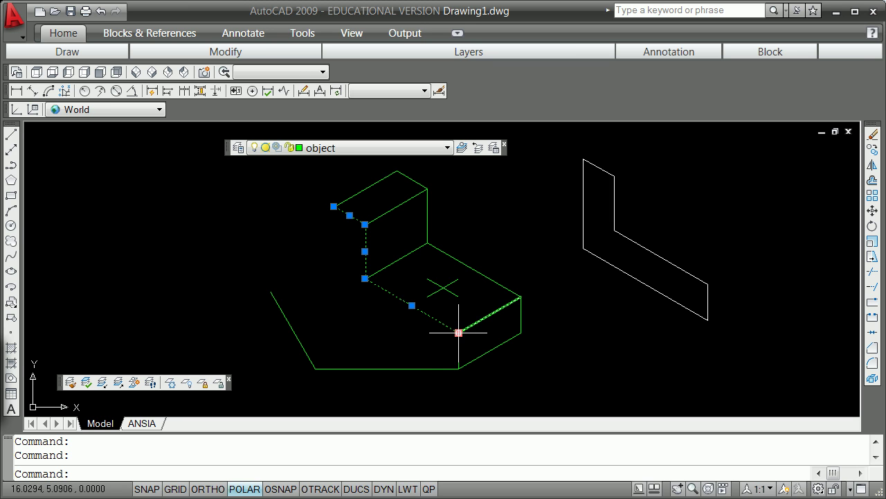
key(space)
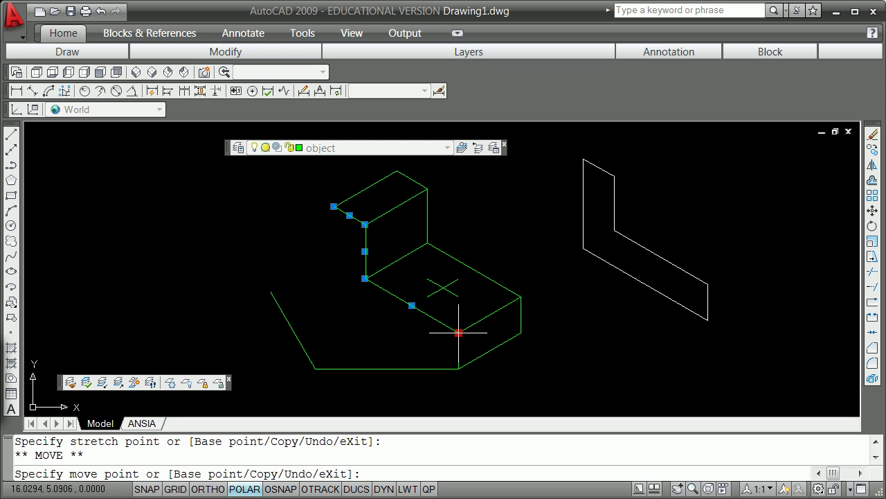
key(space)
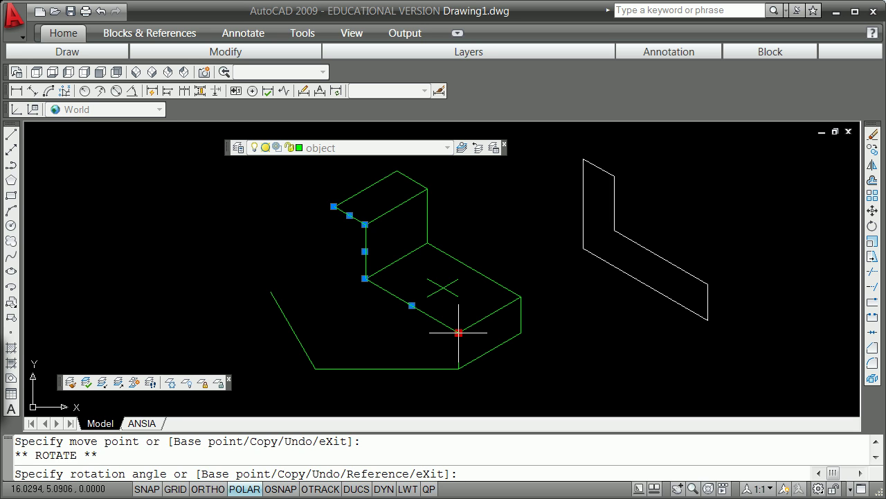
text(30)
key(Return)
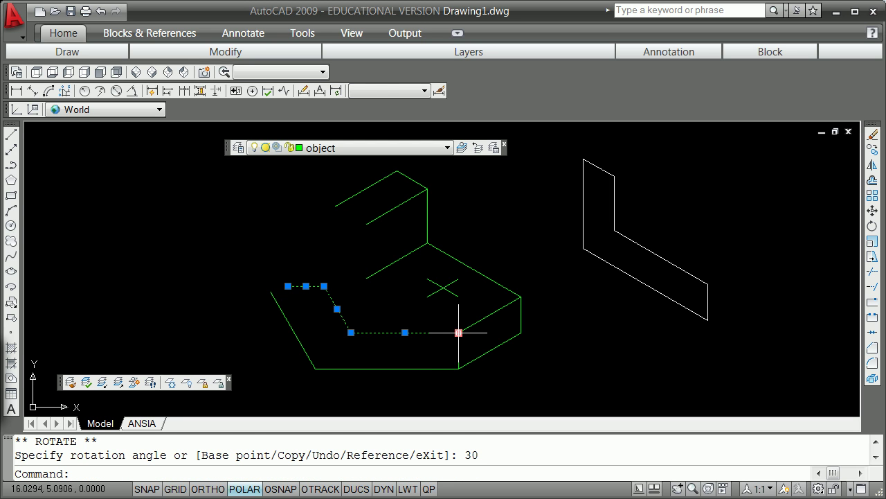
key(Escape)
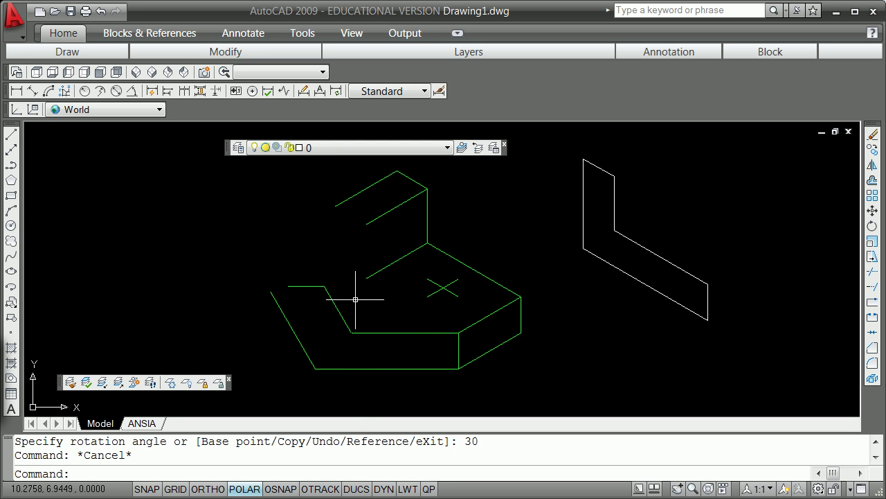
Step: Rotate the inner slanted line and short top line -30° about their lower end to stand upright
click(307, 355)
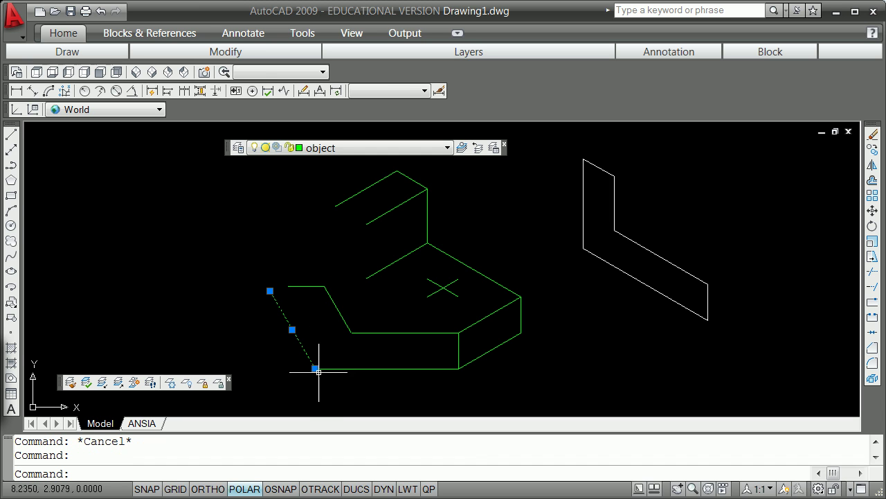
key(Escape)
click(337, 309)
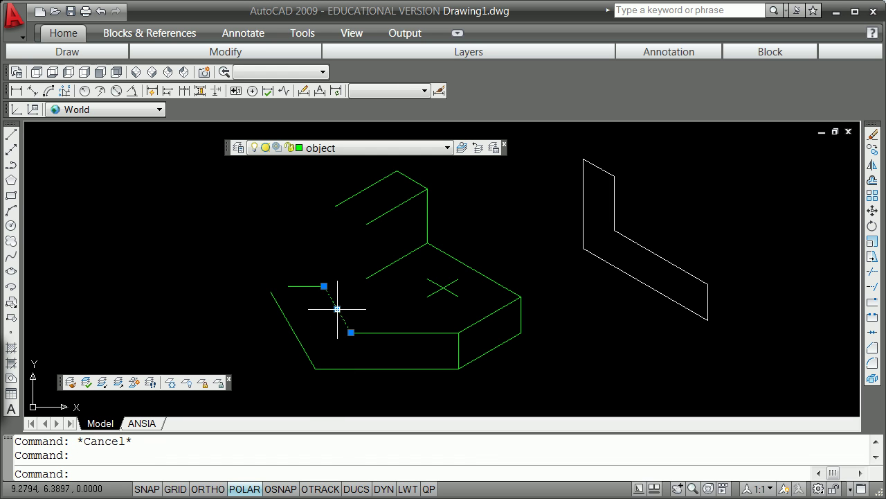
click(310, 286)
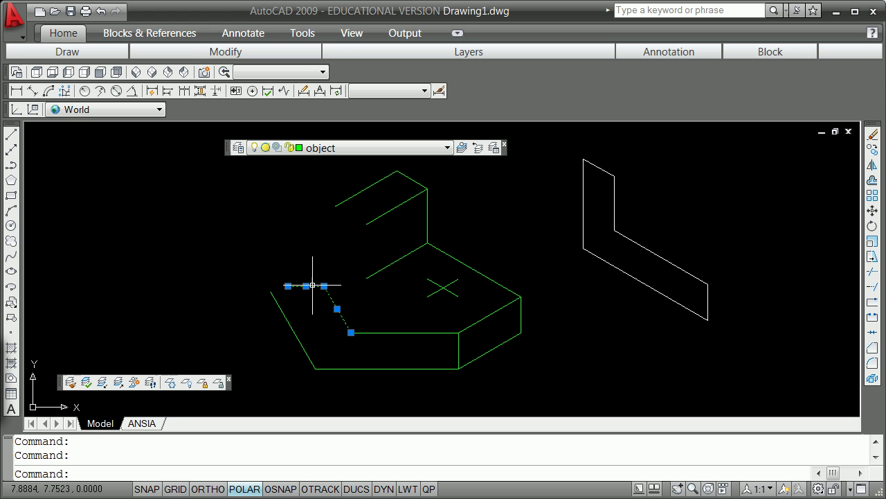
click(351, 332)
key(space)
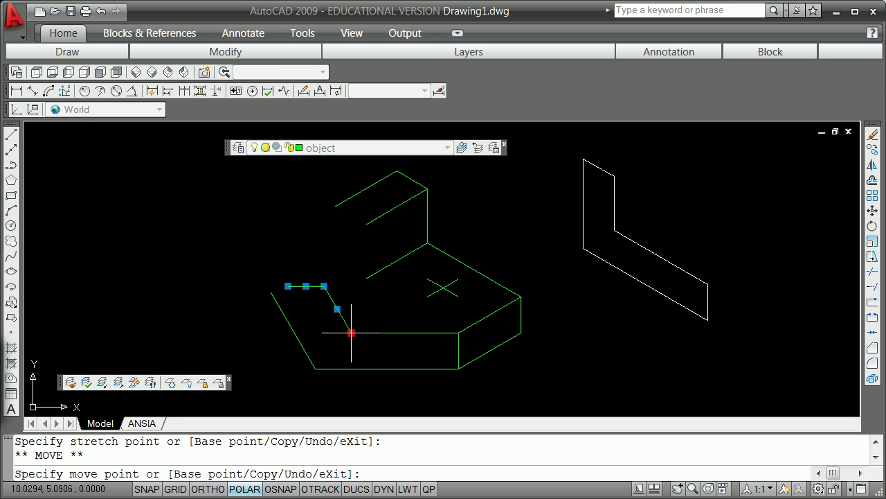
key(space)
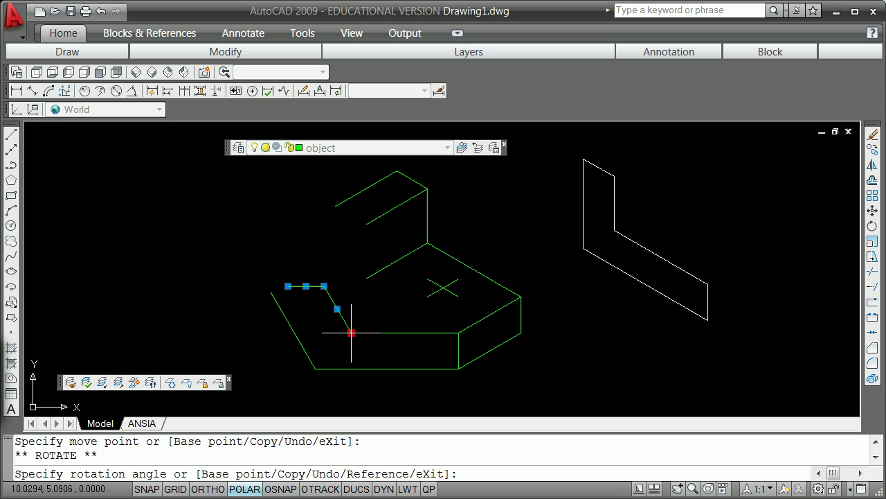
text(-30)
key(Return)
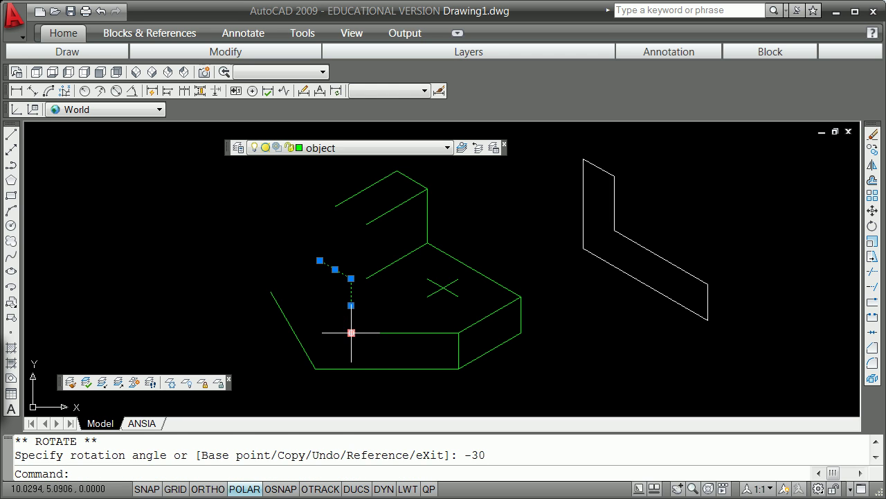
key(Escape)
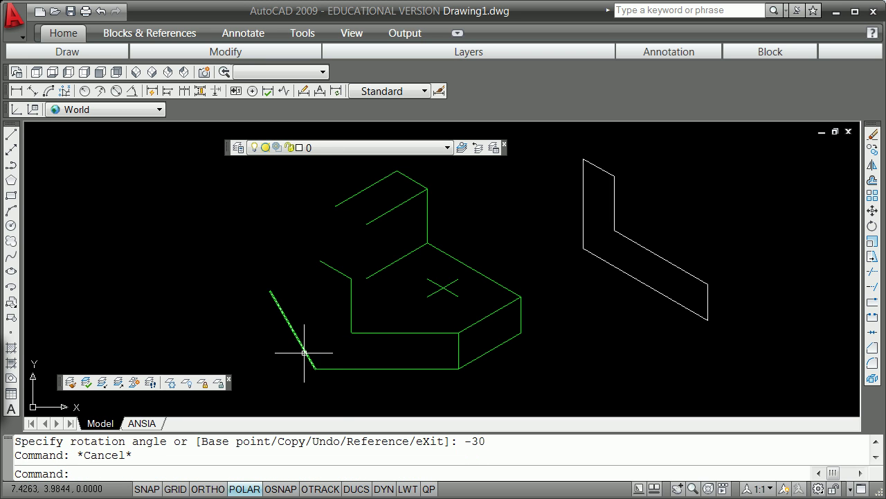
Step: Rotate the outer left slanted line -30° about its lower end to vertical
click(308, 355)
click(315, 368)
key(space)
key(space)
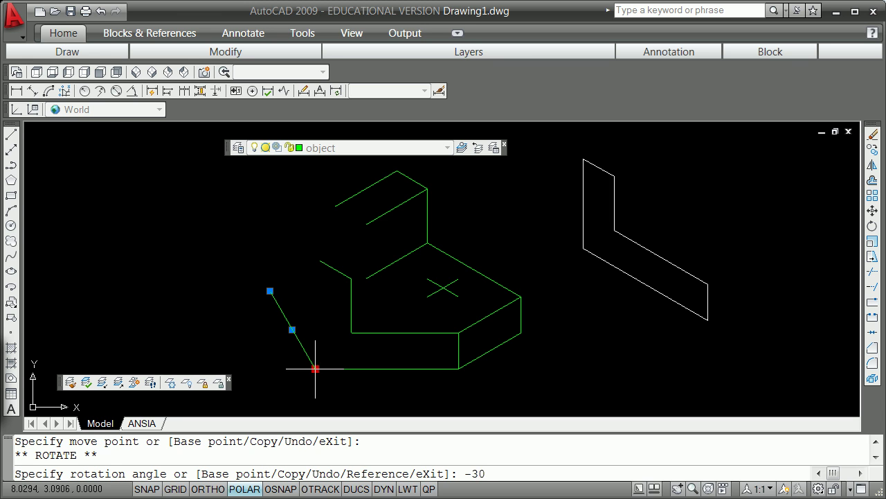
key(Return)
key(Escape)
Step: Rotate the short slanted top line 30° about its right end to horizontal
click(339, 270)
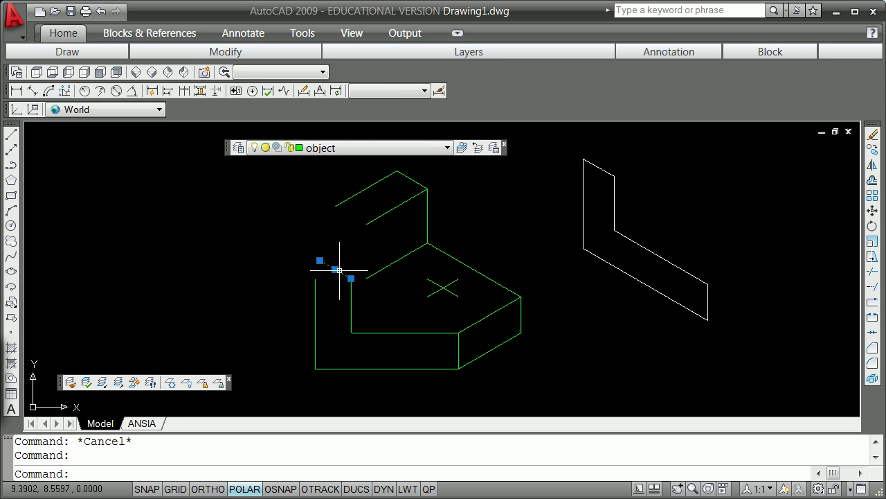
click(351, 279)
key(space)
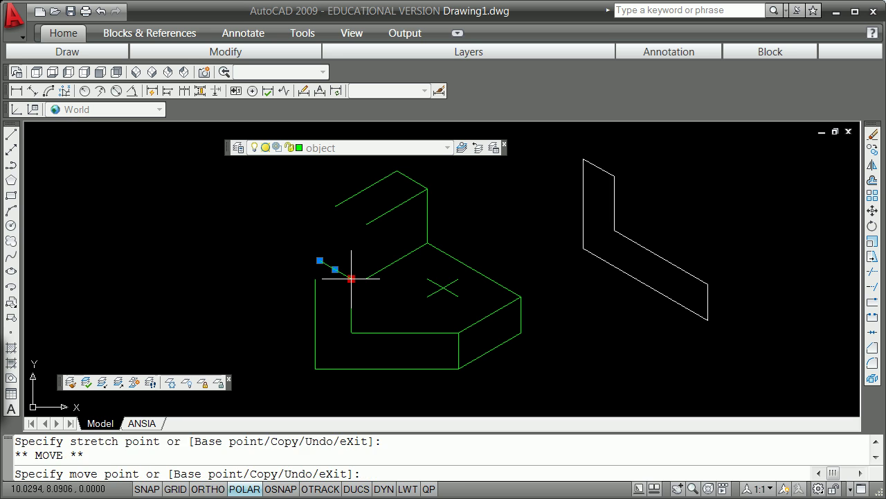
key(space)
key(Return)
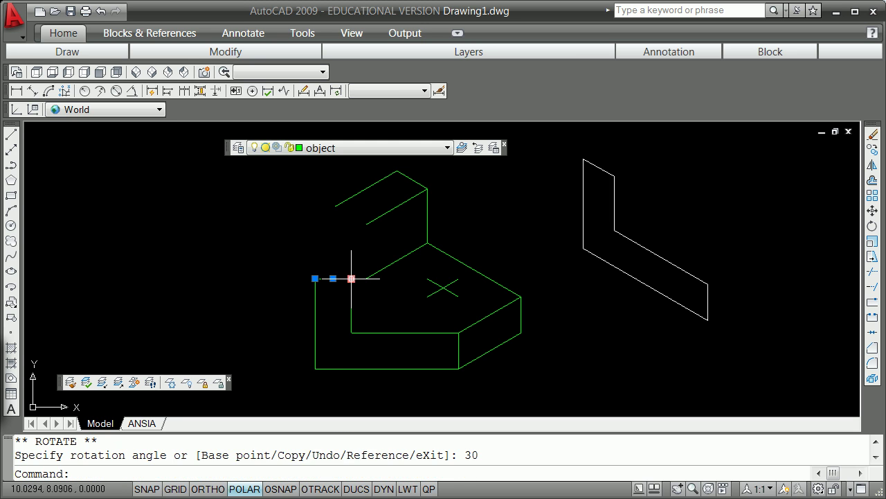
key(Escape)
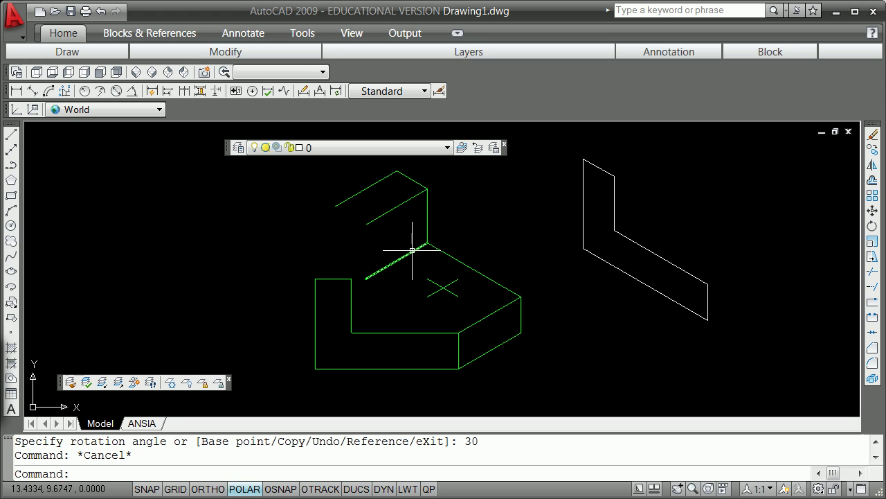
Step: Erase the upper right slanted edge
click(508, 343)
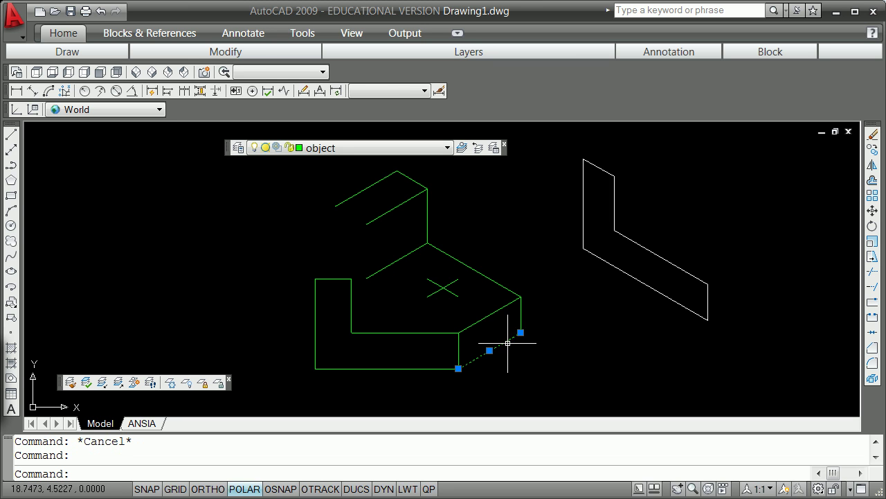
key(Escape)
key(Escape)
text(e)
key(Return)
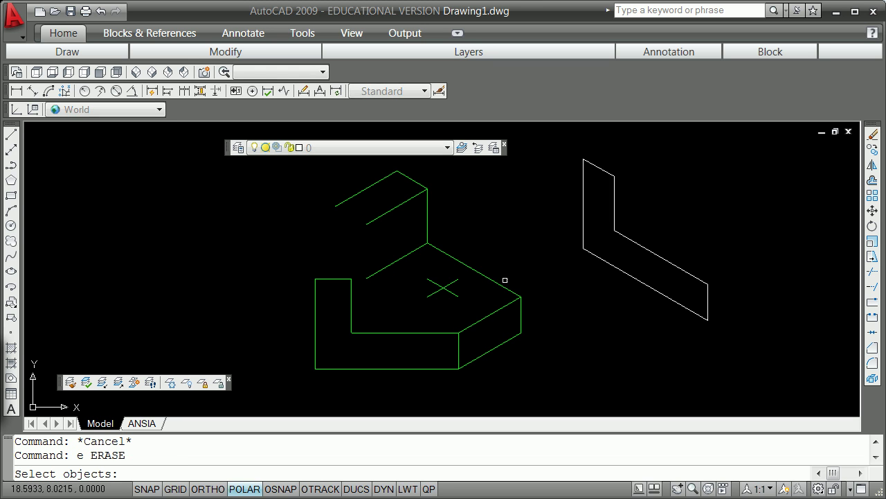
click(498, 283)
key(Return)
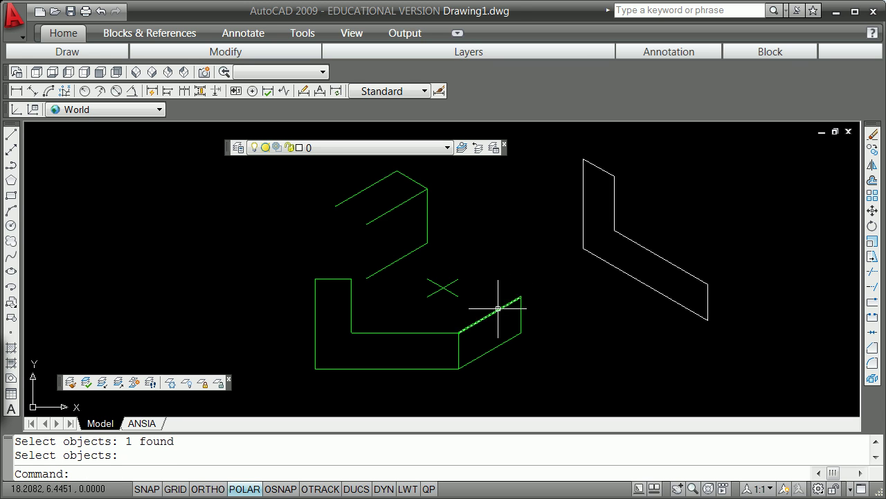
Step: Rotate the lower right slanted edge -30° about its right end to make it horizontal
click(497, 312)
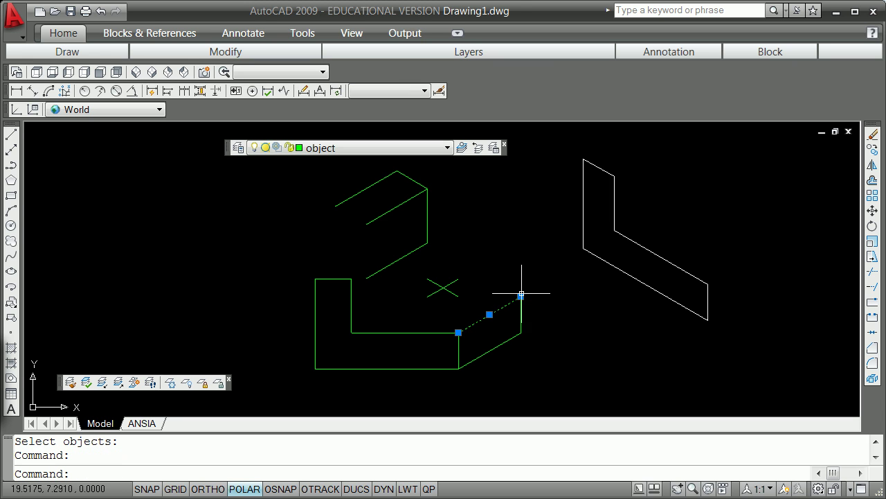
click(521, 297)
key(space)
key(space)
text(-3)
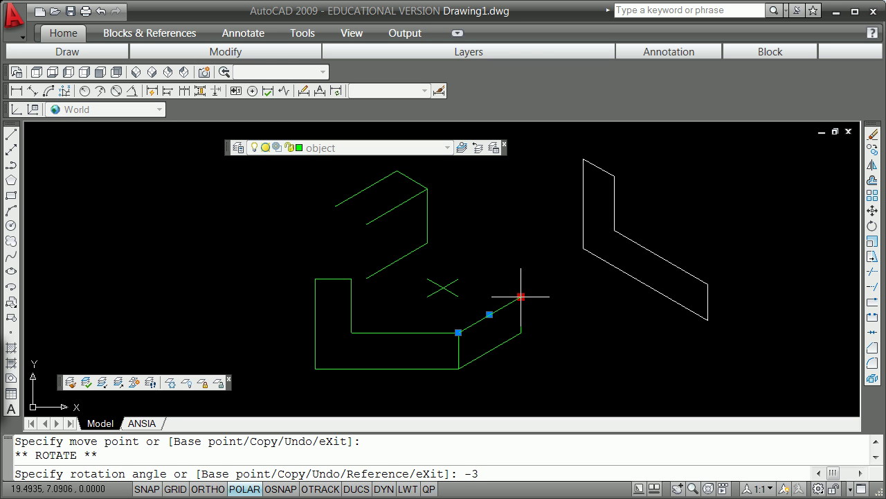
text(0)
key(Return)
key(Escape)
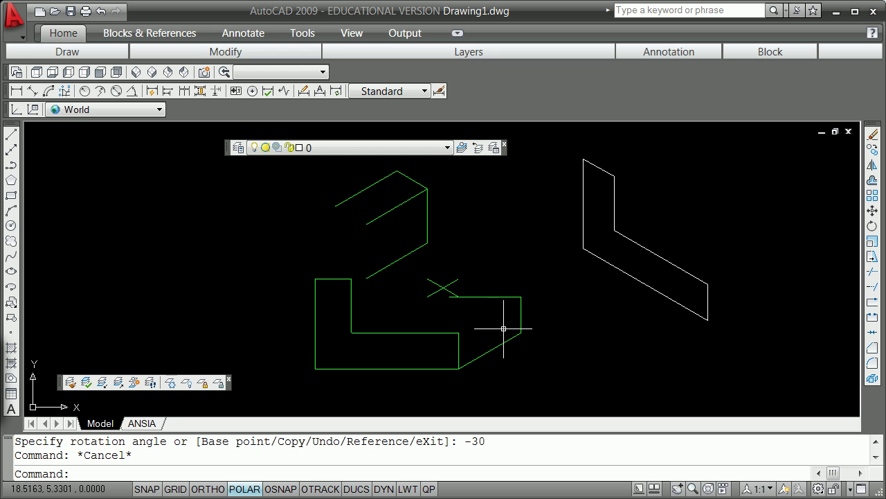
click(507, 339)
click(521, 333)
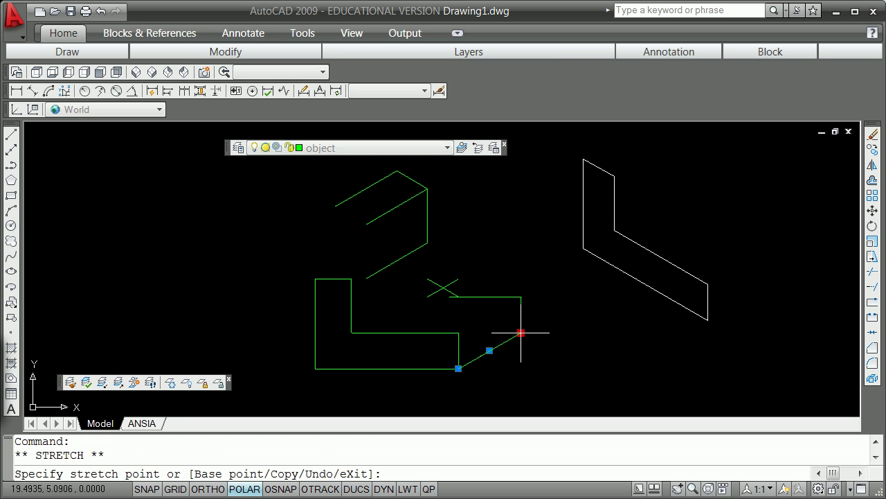
key(space)
key(space)
text(-3)
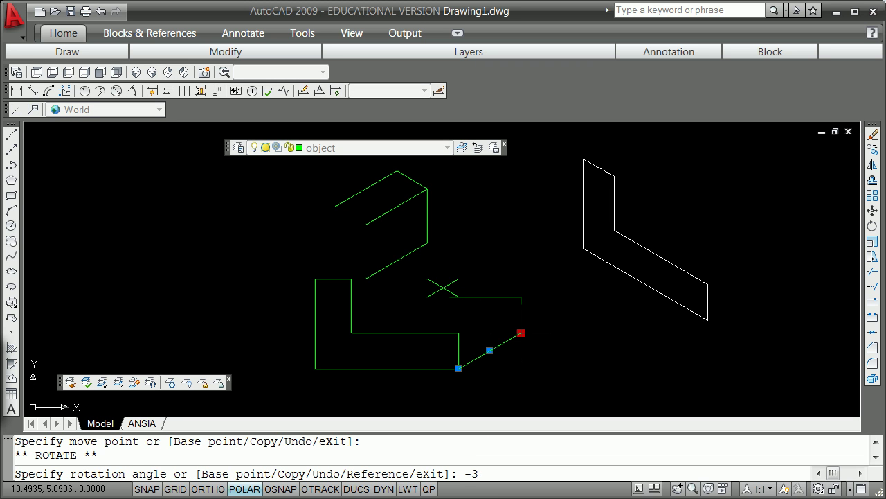
text(0)
key(Return)
key(Escape)
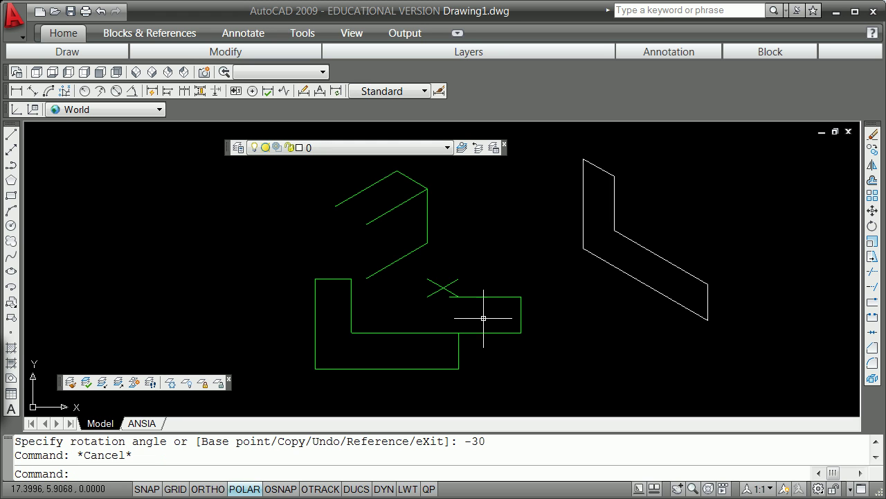
Step: Grip-move the three-sided outline's top, bottom and vertical edges to the right
click(506, 296)
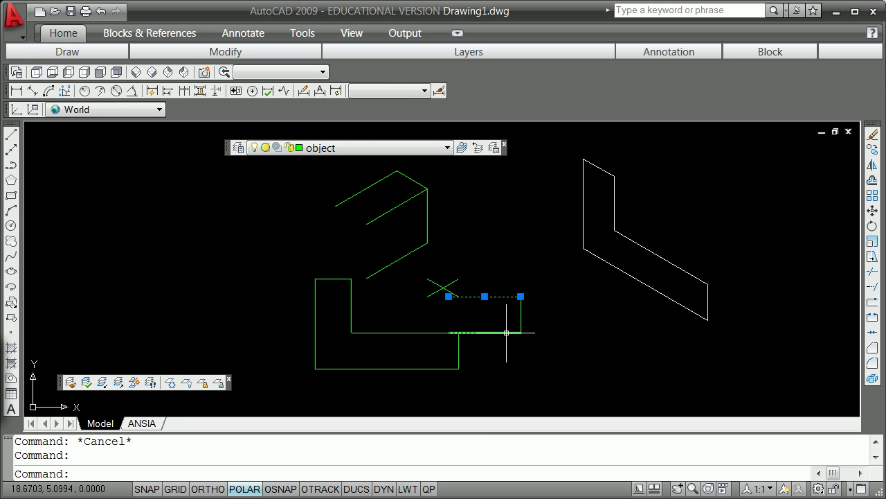
click(506, 332)
click(521, 313)
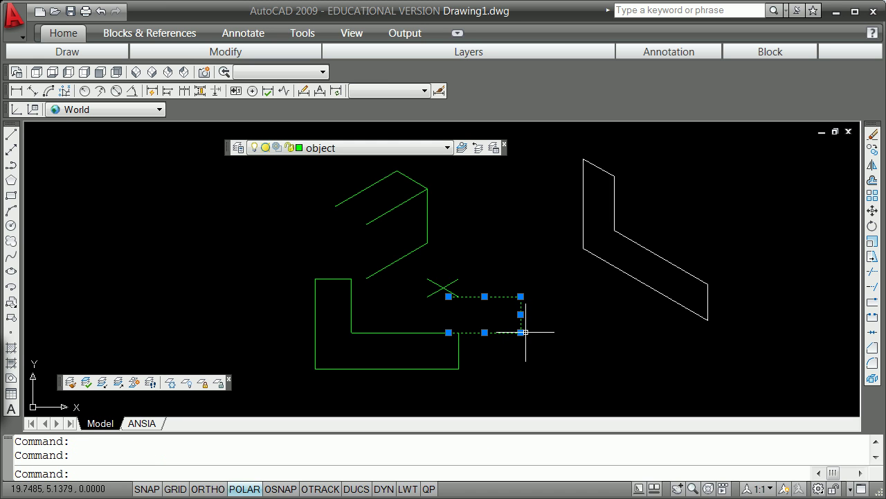
click(521, 332)
key(space)
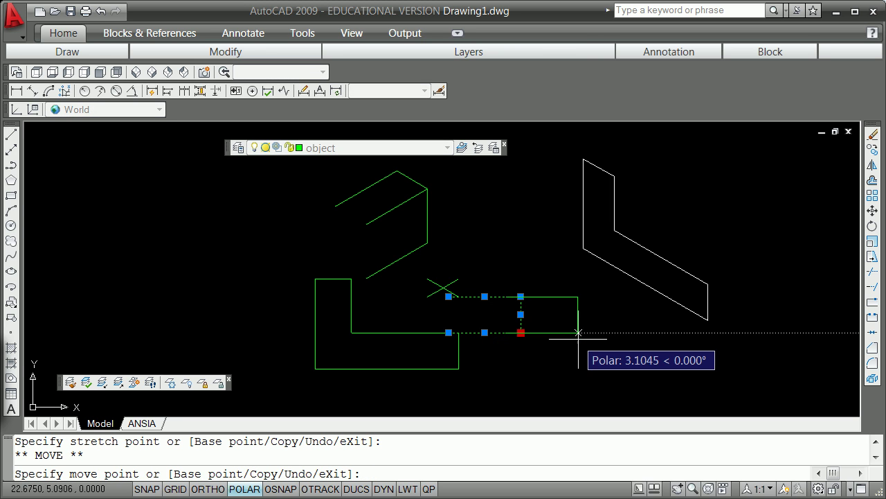
key(Escape)
key(Escape)
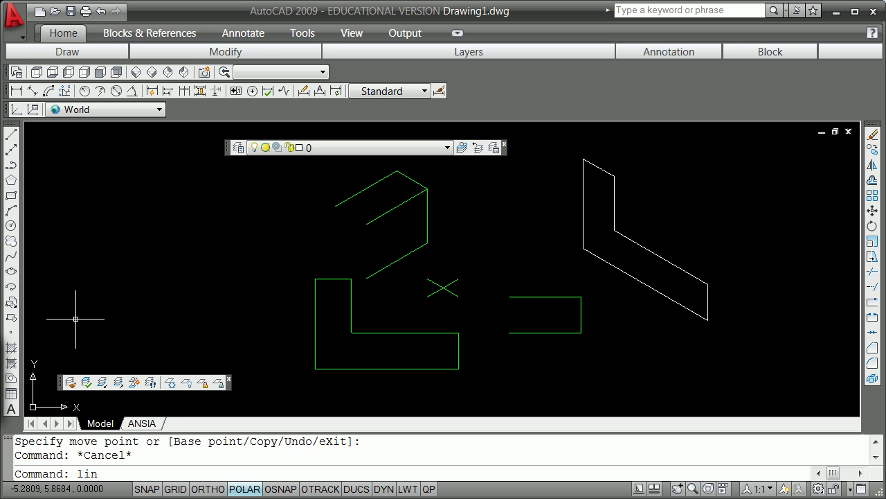
Step: Draw a line with Endpoint snaps from the outline's top-left to bottom-left corner
text(e)
key(Return)
text(end)
key(Return)
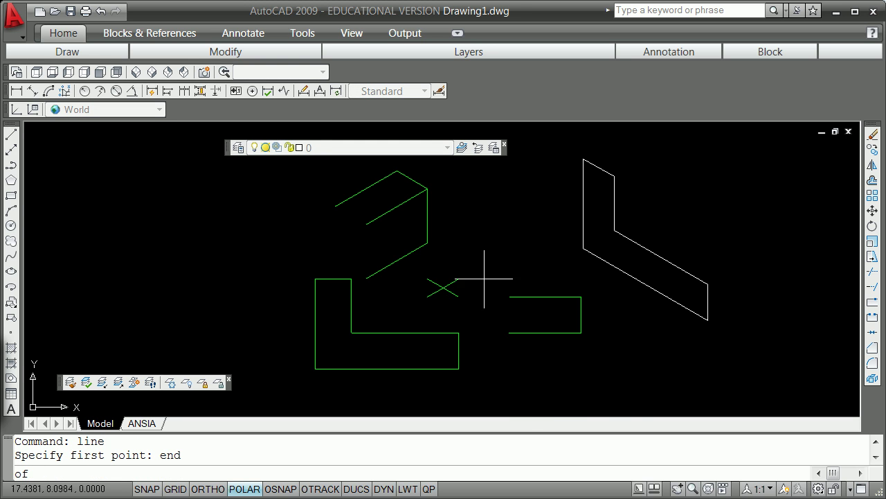
shift+right_click(504, 247)
click(536, 327)
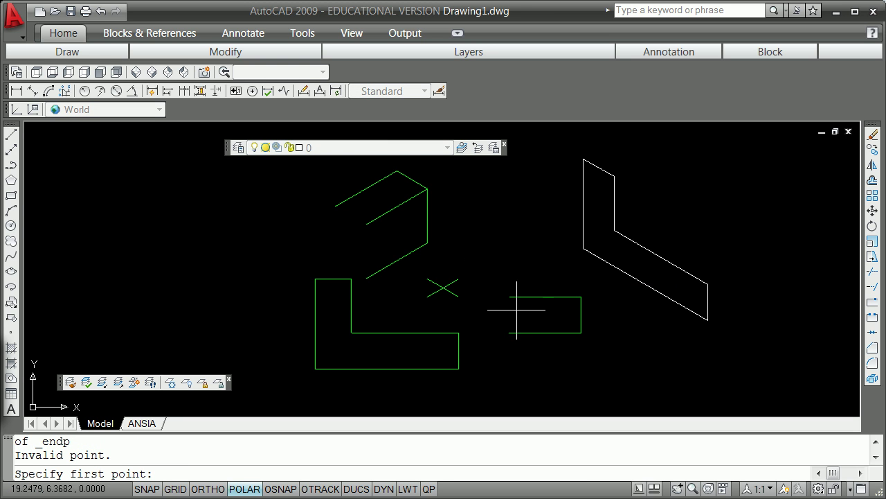
key(Escape)
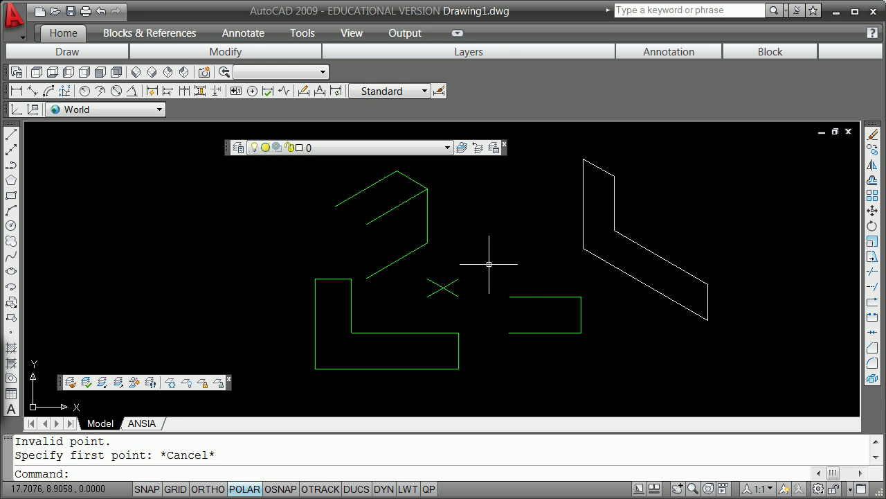
text(line)
key(Return)
text(end)
key(Return)
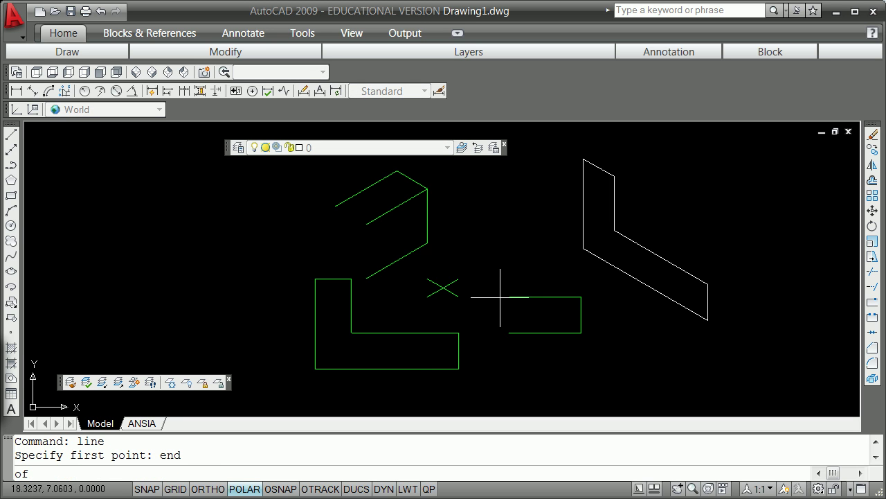
click(510, 298)
shift+right_click(504, 323)
click(548, 402)
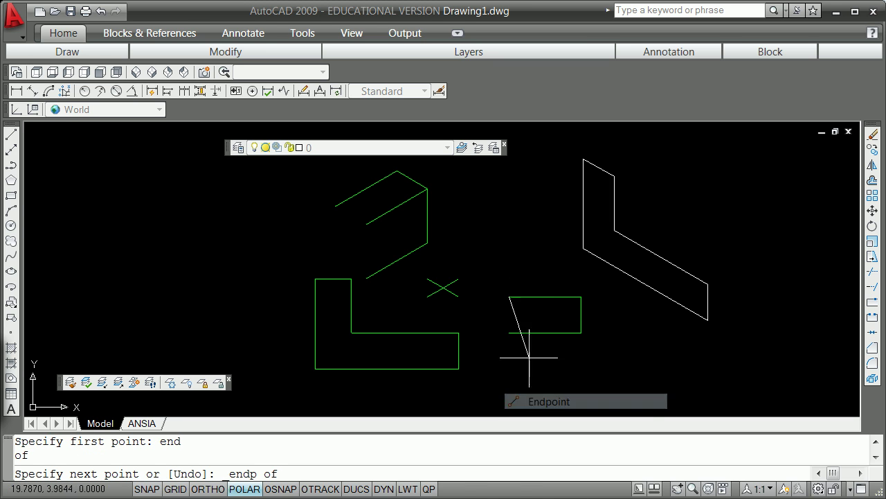
click(510, 332)
key(Return)
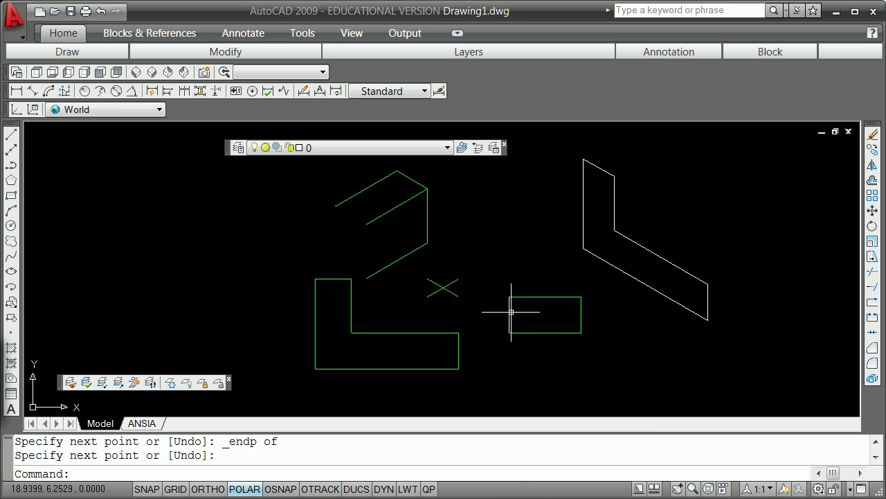
Step: Move the new left edge onto the object layer
click(509, 313)
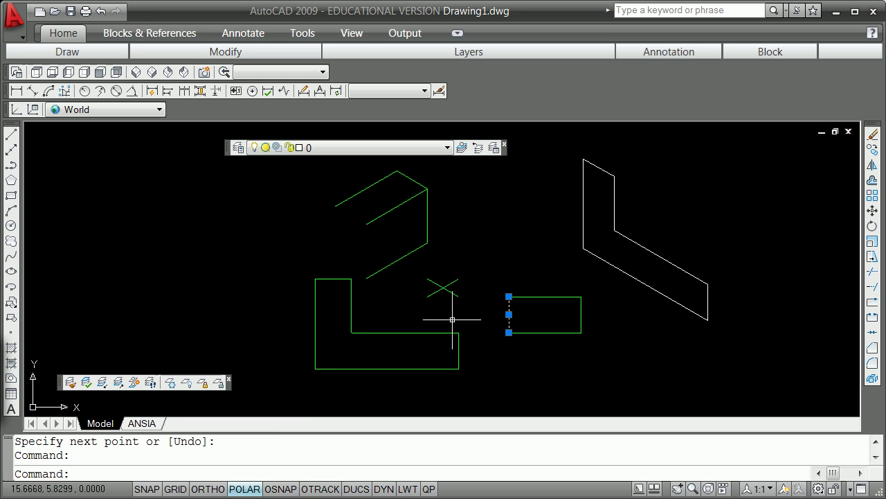
click(447, 147)
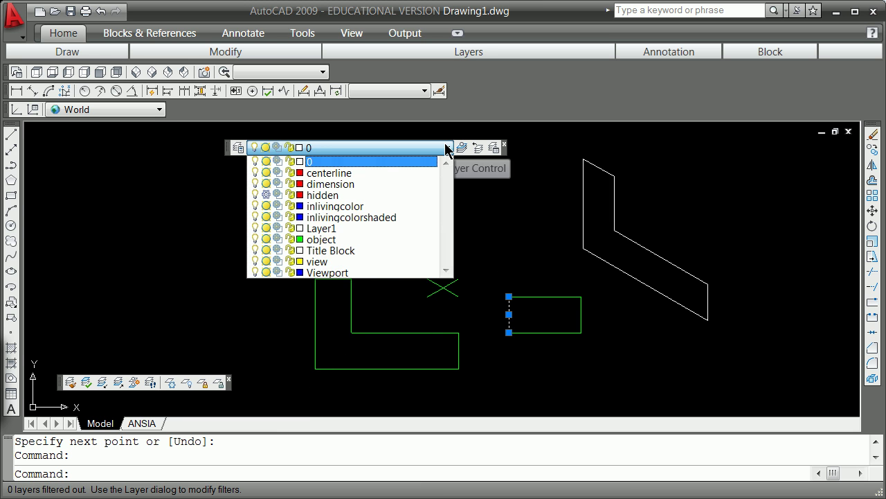
click(329, 239)
key(Escape)
key(Escape)
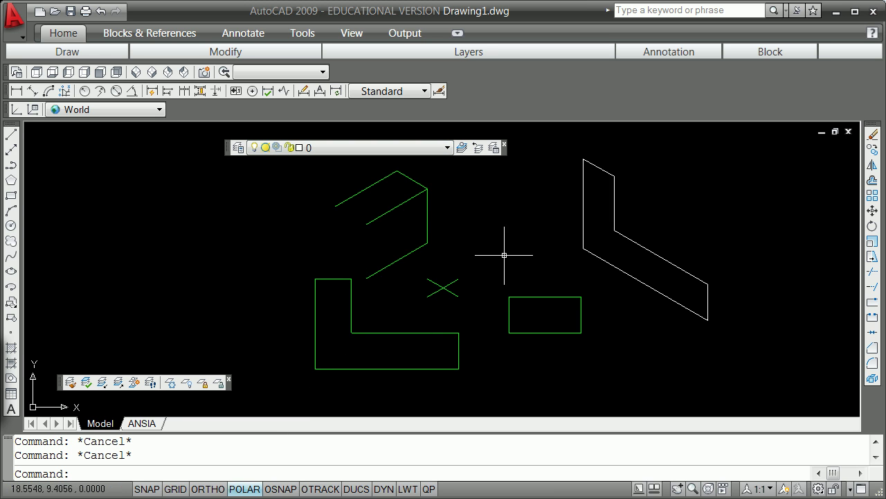
text(e)
key(Return)
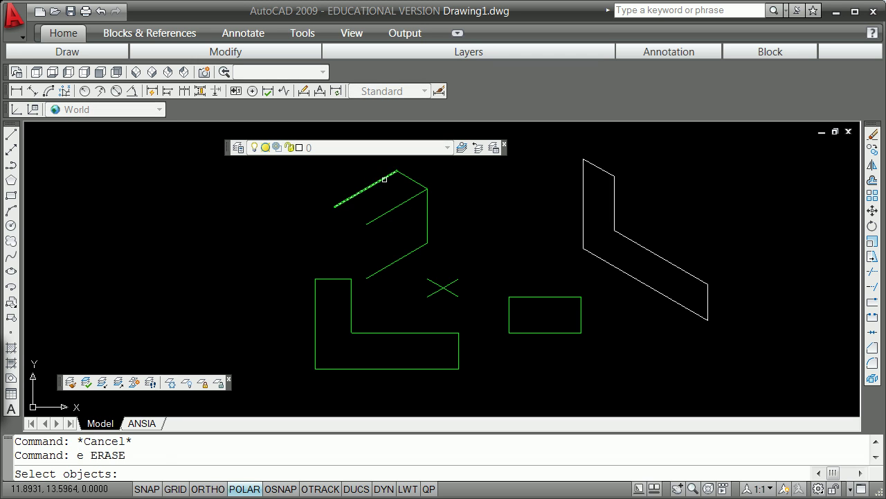
Step: Erase the upper slanted line and the short top line
click(410, 181)
click(416, 183)
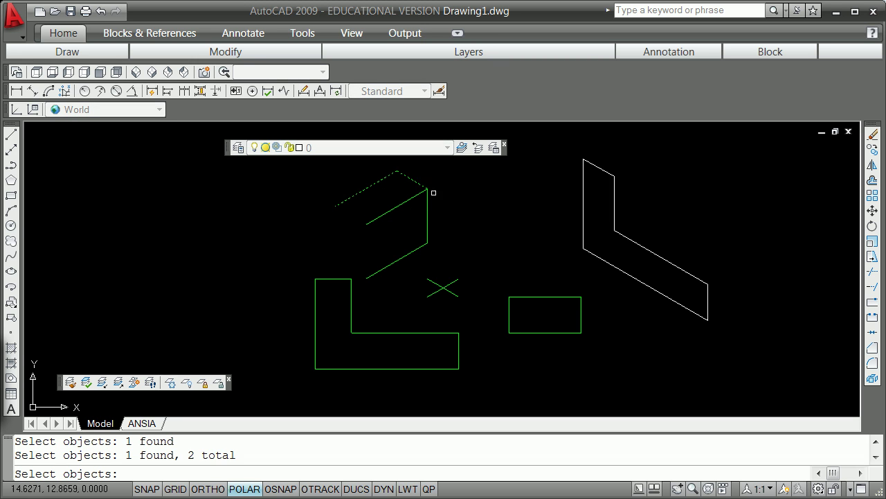
key(Return)
Step: Rotate the upper and lower diagonals by -30 degrees about their right ends to make them horizontal
click(416, 248)
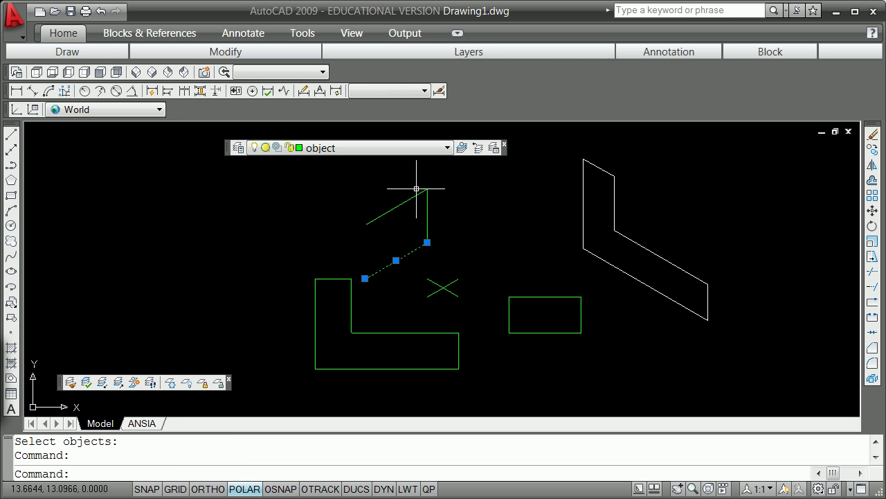
key(Escape)
click(424, 191)
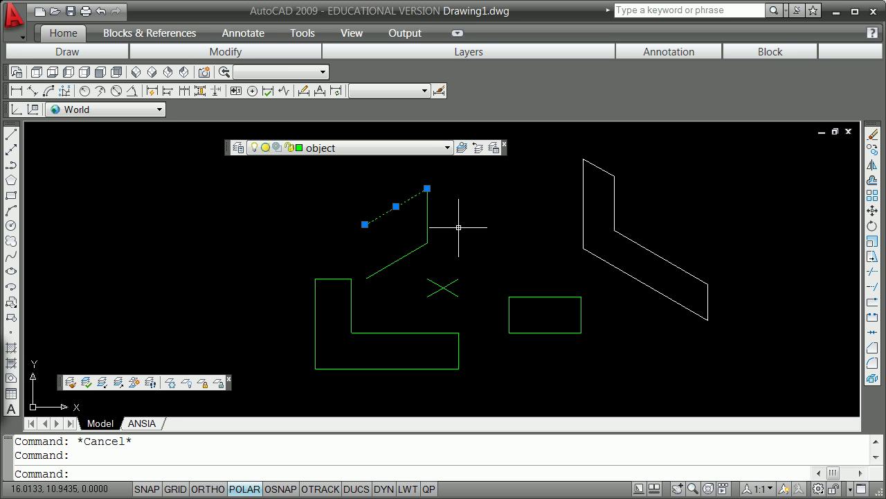
click(428, 188)
key(space)
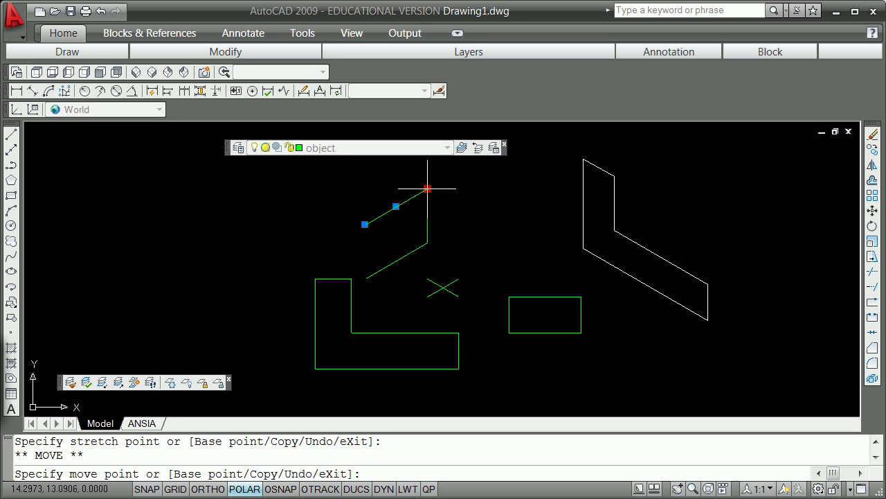
key(space)
text(-30)
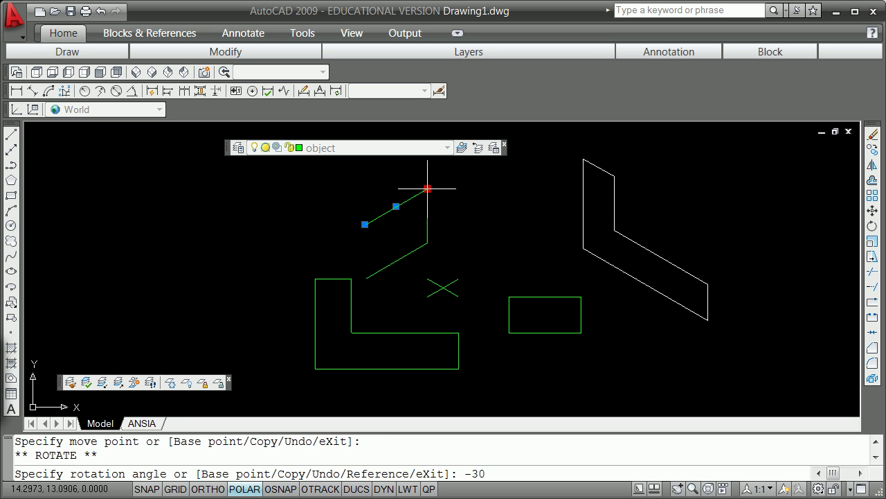
key(Return)
key(Escape)
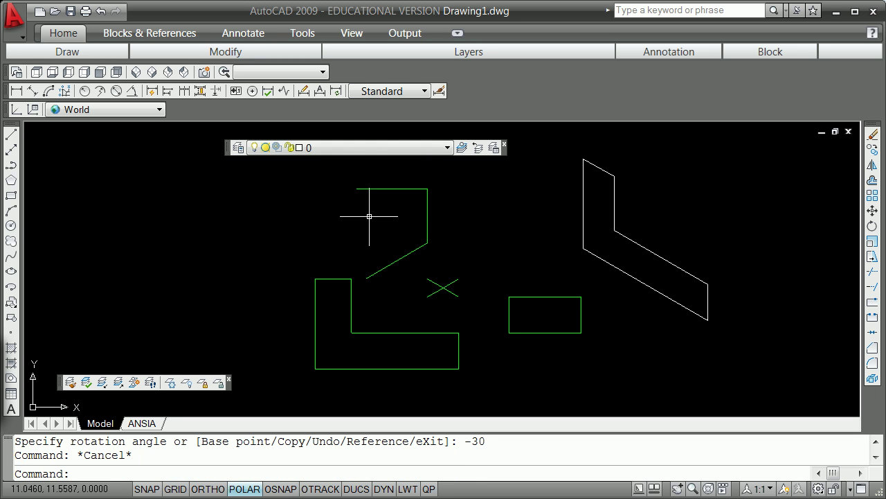
click(427, 243)
key(space)
key(space)
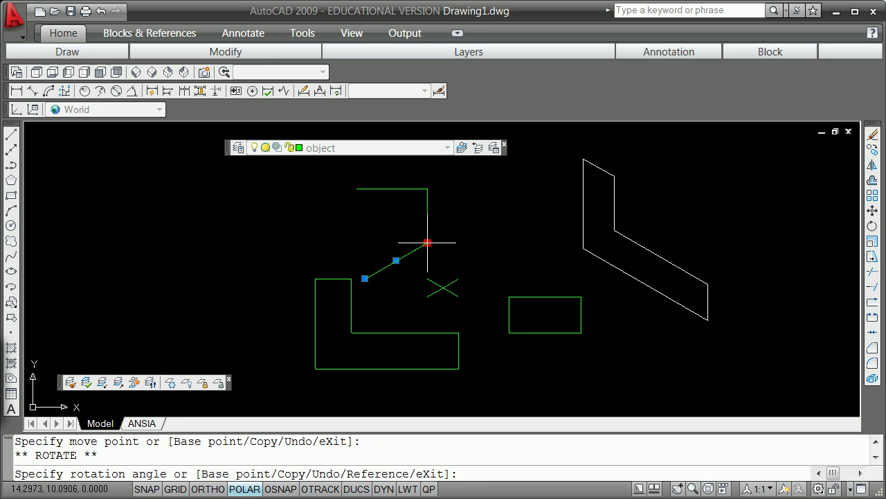
text(-30)
key(Return)
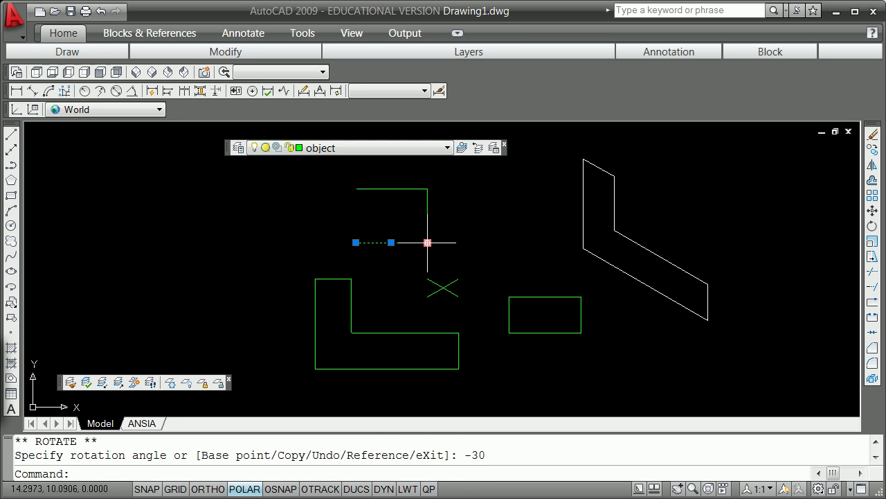
key(Escape)
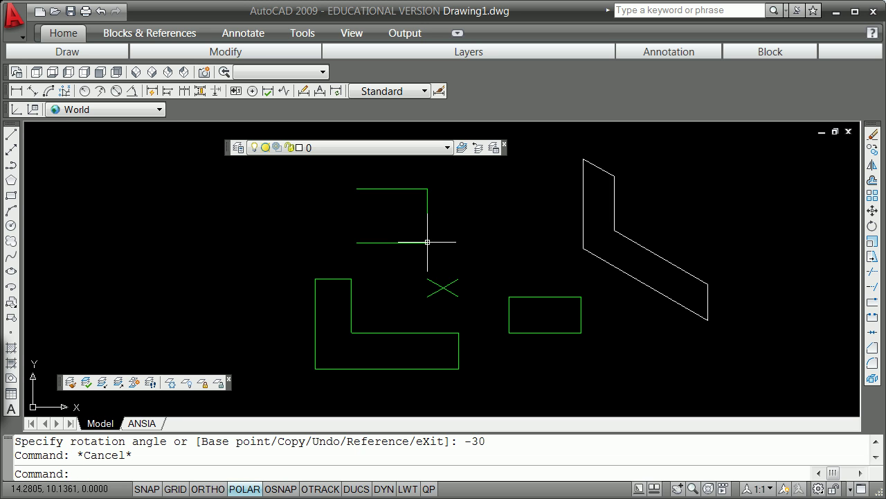
Step: Draw the left side line between the upper-left and lower-left endpoints, closing the rectangle
text(line)
key(Return)
text(end)
key(Return)
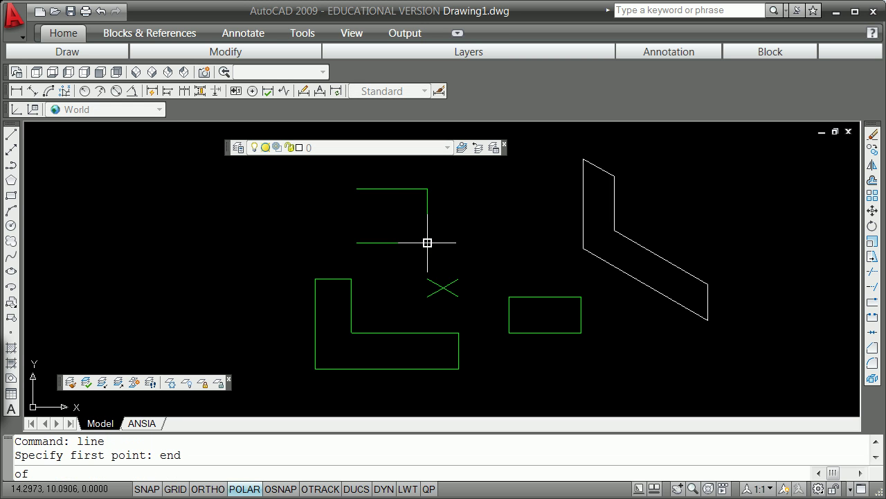
click(357, 189)
shift+right_click(377, 216)
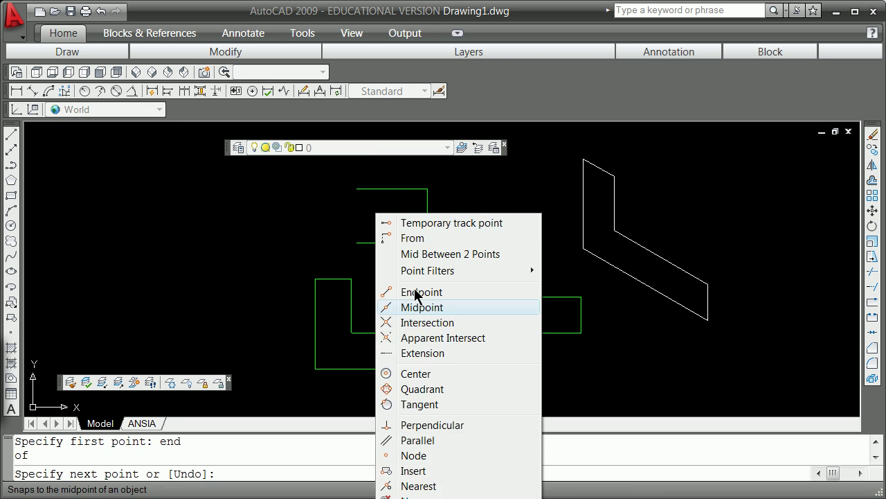
click(443, 292)
click(357, 242)
key(Return)
Step: Put the new left side line on the object layer
click(356, 215)
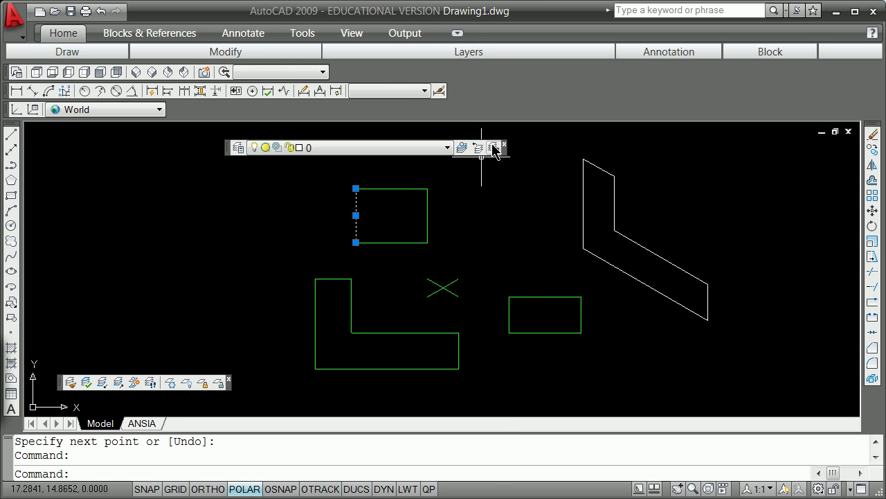
click(444, 148)
click(358, 239)
key(Escape)
key(Escape)
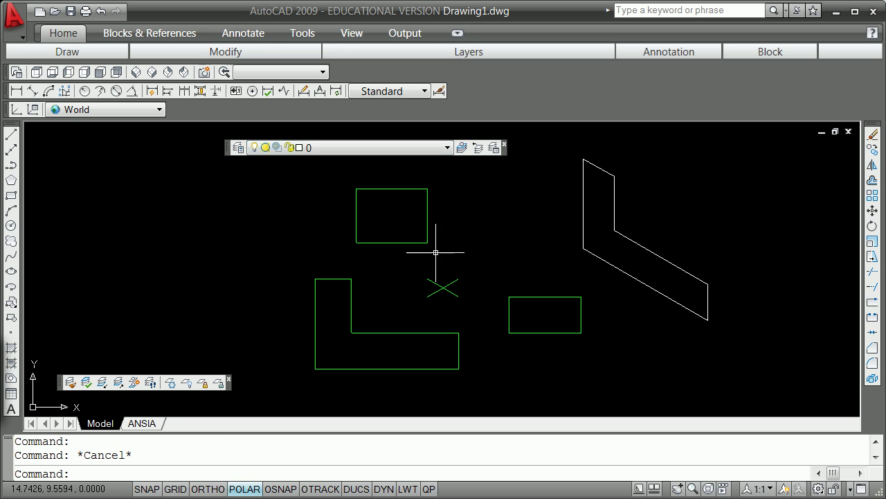
Step: Start and cancel two stray lines near the green X
text(eec)
key(Return)
key(Return)
click(428, 296)
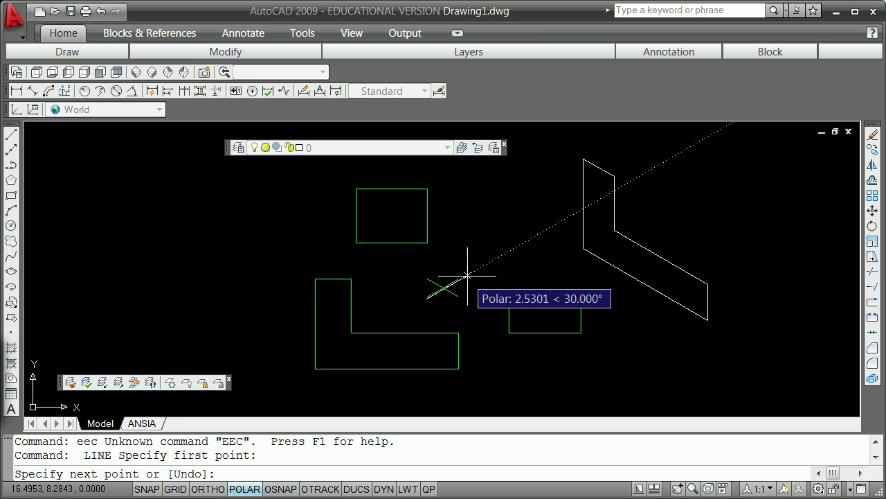
key(Escape)
key(Return)
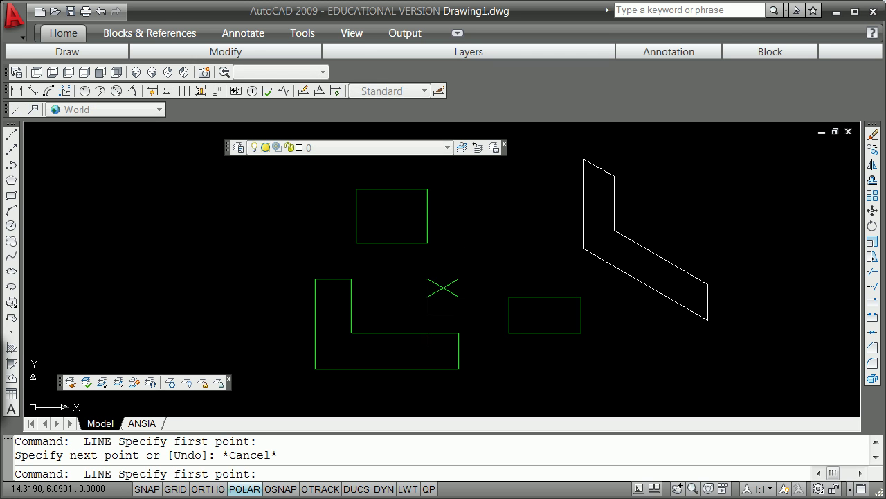
click(421, 312)
key(Escape)
Step: Erase the green X mark using a crossing window
text(e)
key(Return)
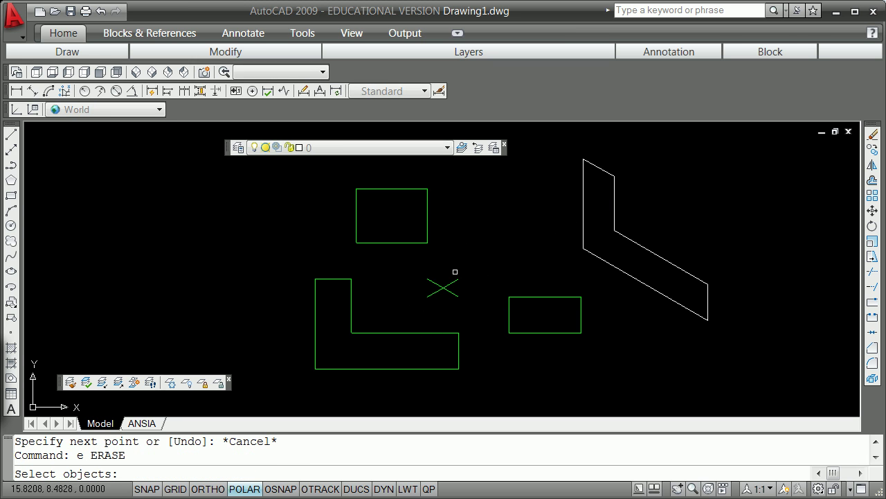
text(c)
key(Return)
click(419, 303)
click(473, 270)
key(Return)
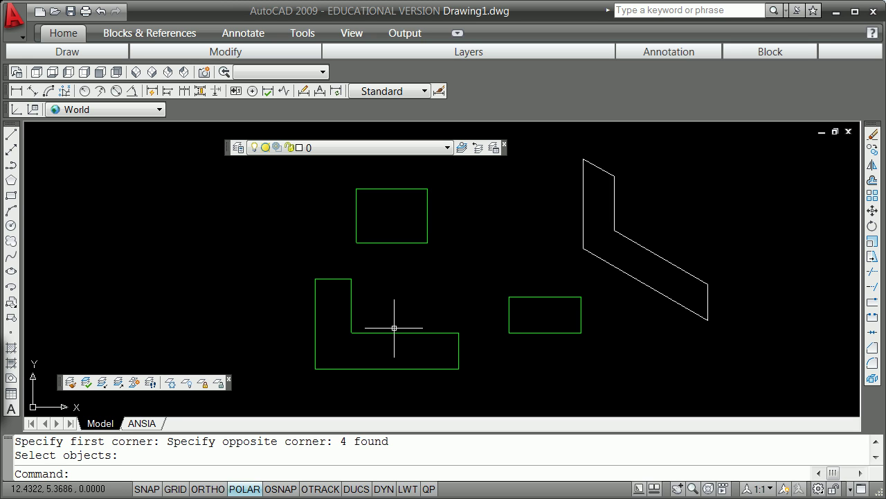
Step: Save the L-shaped view as block 'one' based at its lower-left corner, then restore it
key(Return)
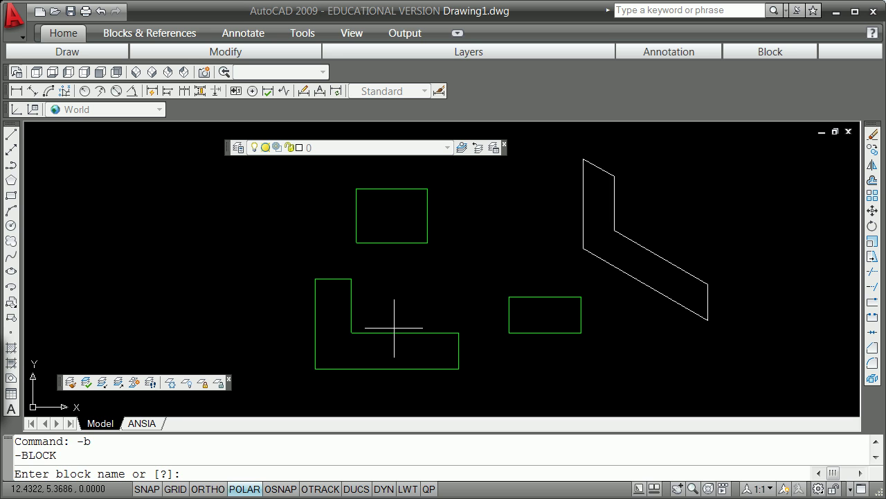
text(one)
key(Return)
key(Return)
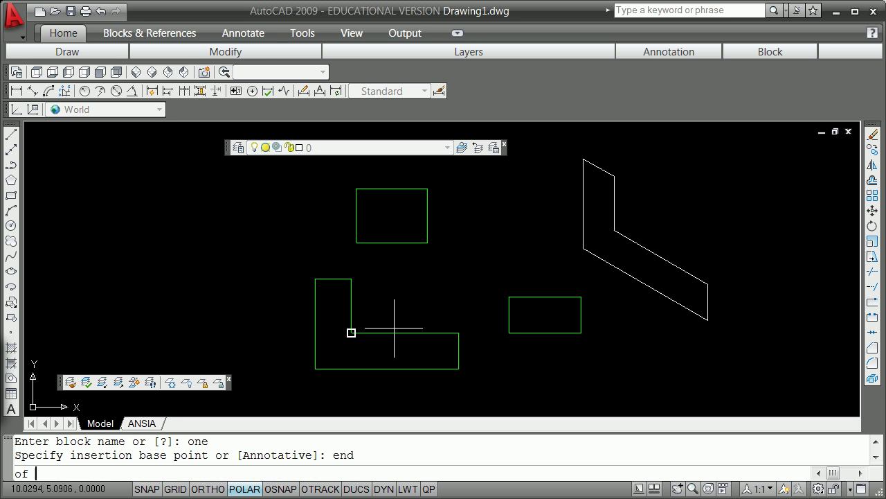
click(320, 364)
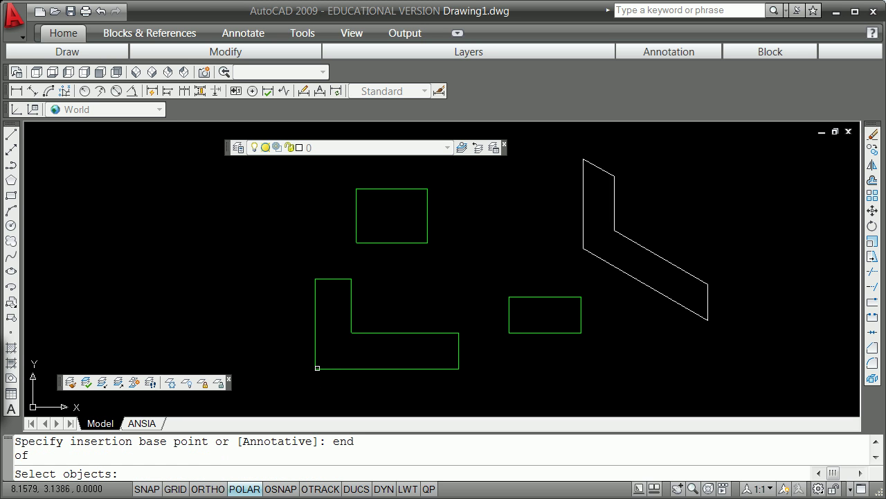
click(291, 395)
click(480, 269)
key(Return)
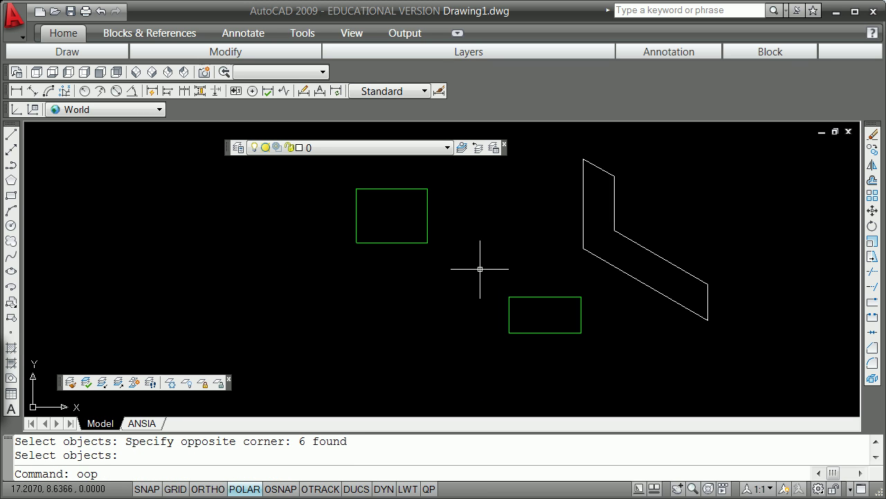
text(s)
key(Return)
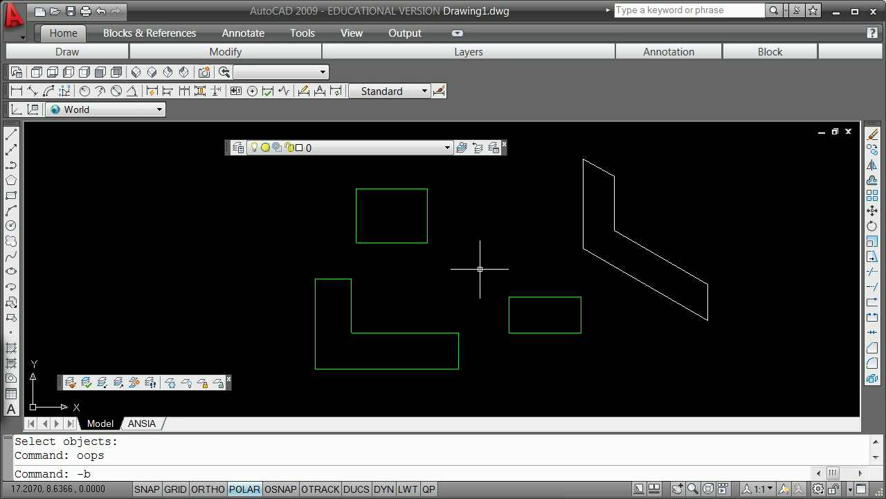
Step: Save the upper square as block 'two' based at its lower-left endpoint, then restore it
key(Return)
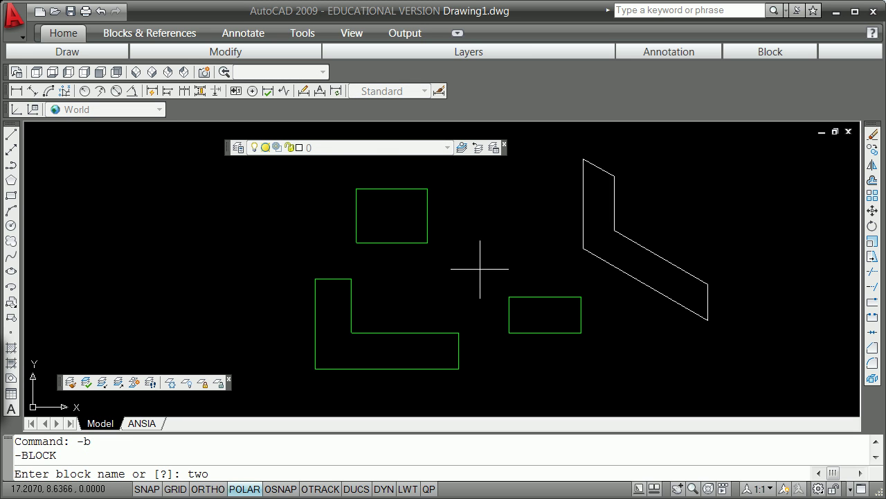
key(Return)
text(end)
key(Return)
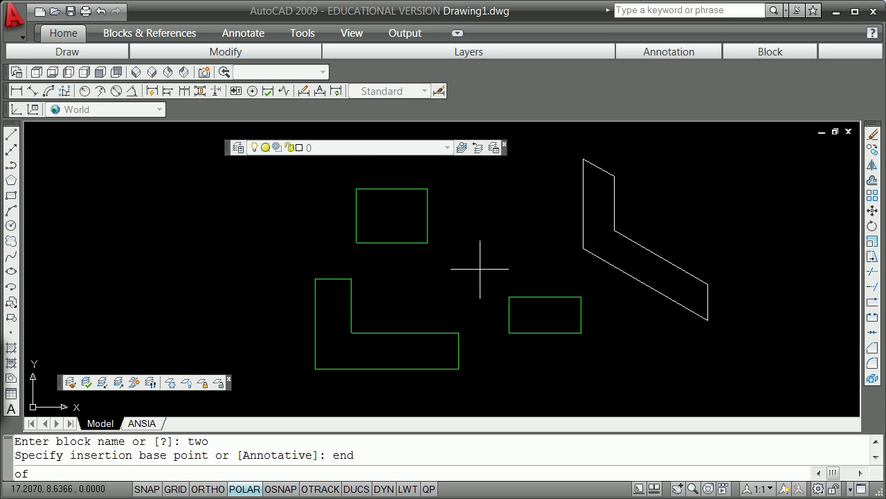
click(358, 243)
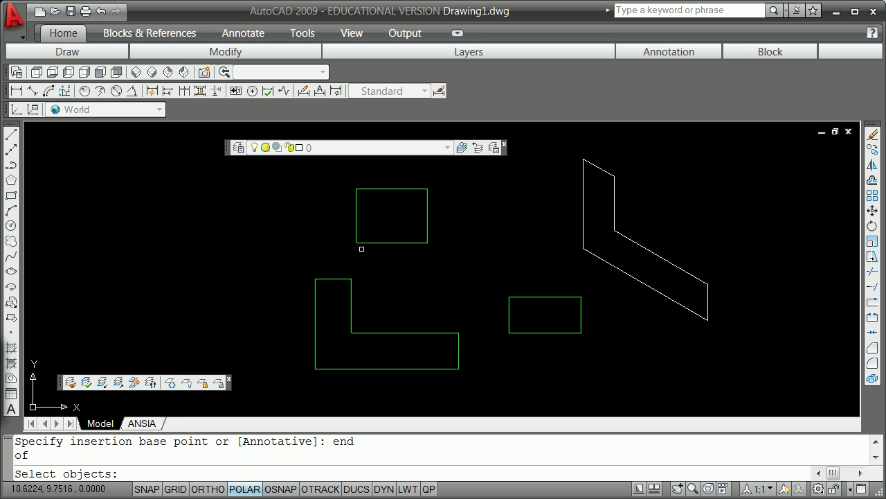
click(335, 264)
click(456, 178)
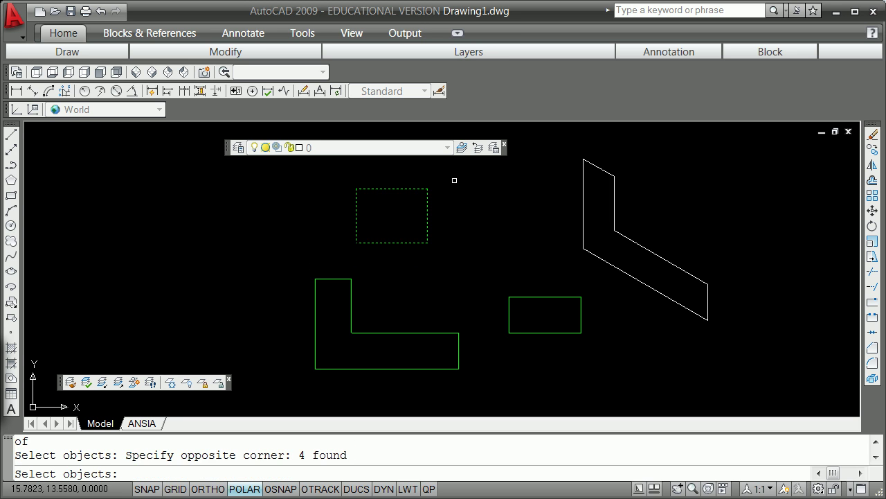
key(Return)
text(s)
key(Return)
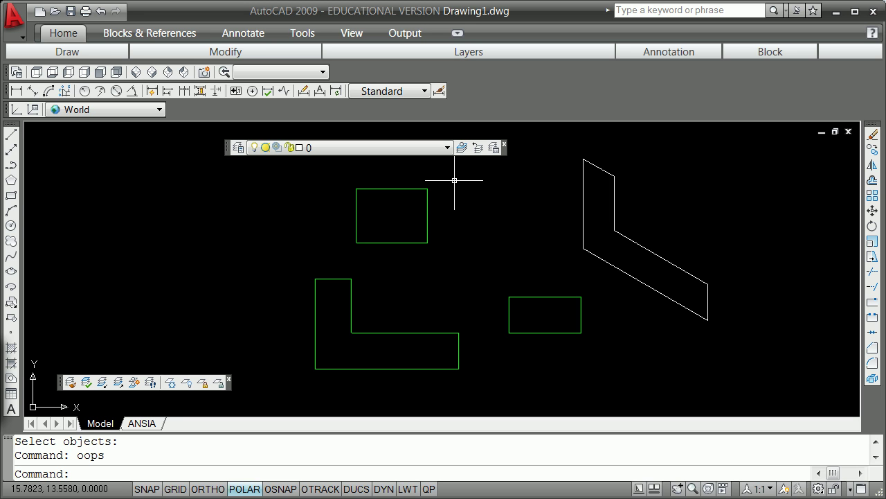
Step: Save the small rectangle as block 'three' based at its lower-left endpoint, then restore it
text(b)
key(Return)
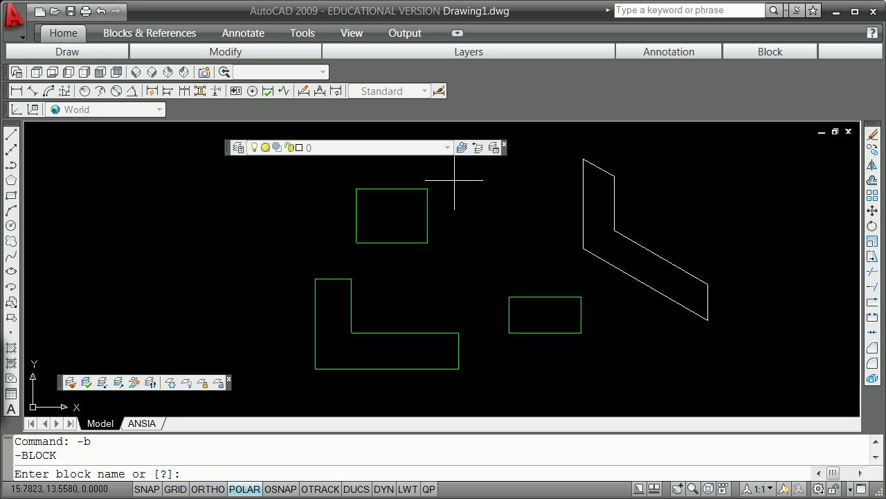
key(Return)
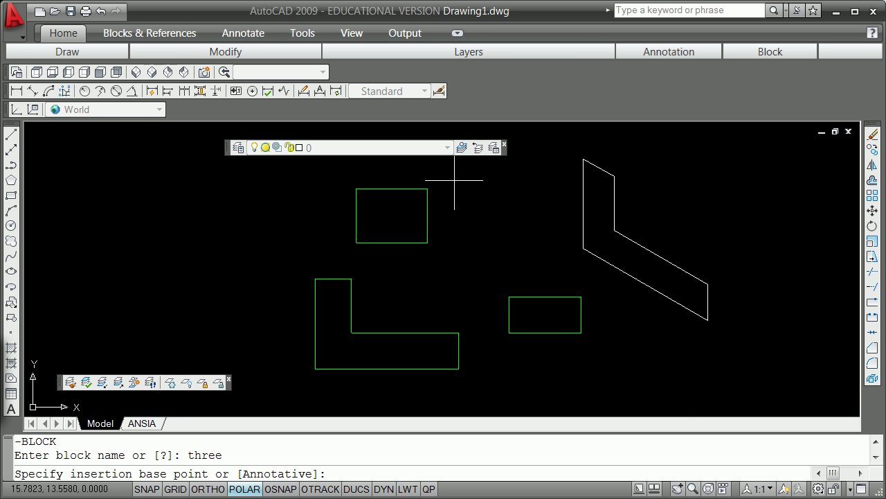
shift+right_click(520, 298)
click(555, 344)
click(510, 331)
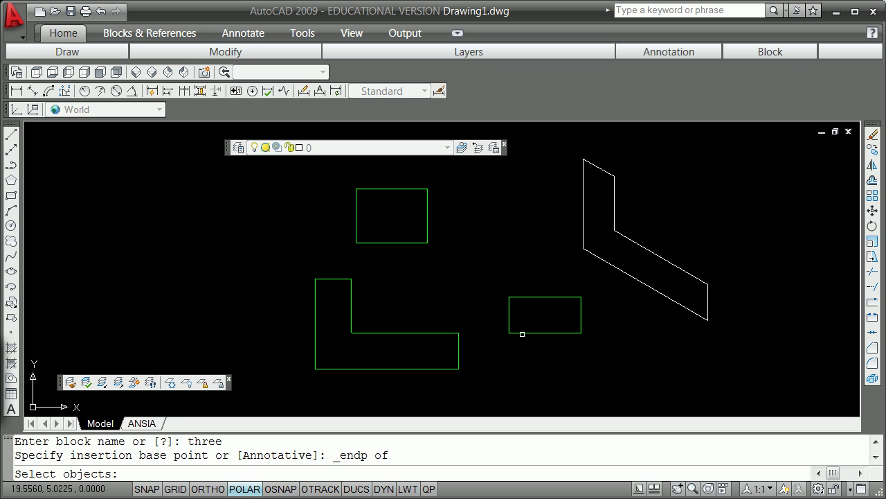
click(495, 351)
click(594, 280)
key(Return)
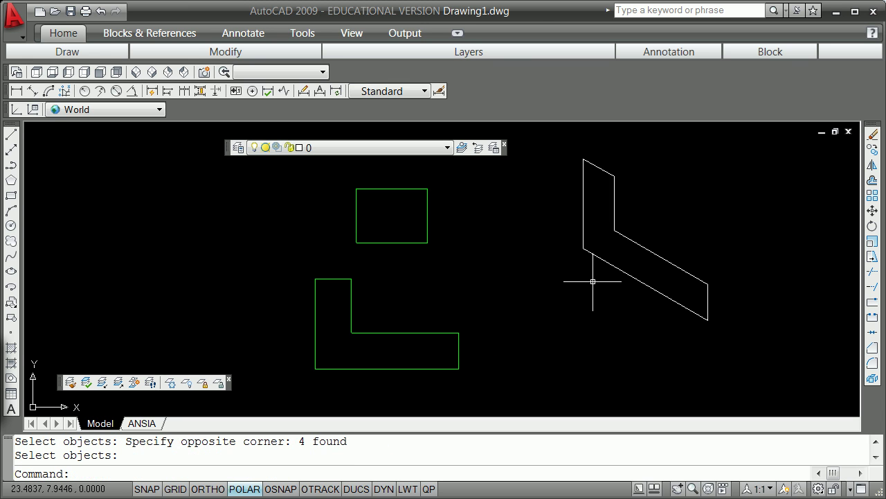
text(oops)
key(Return)
text(move)
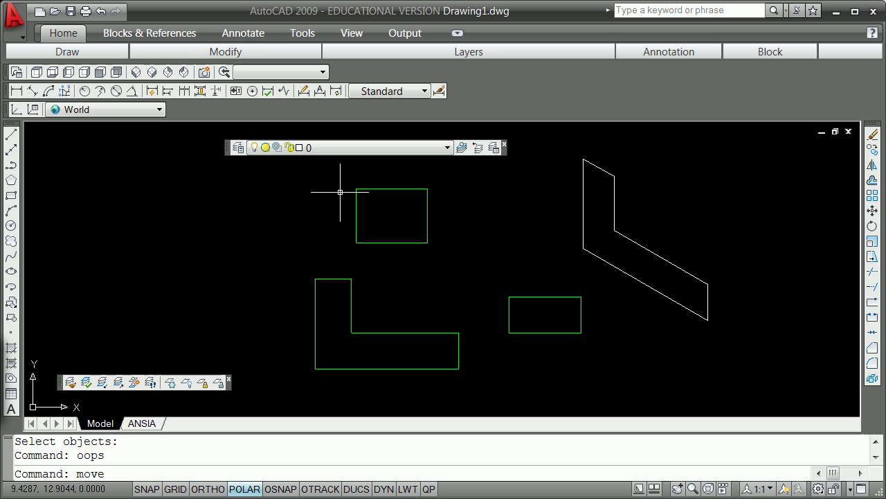
Step: Move the upper square by its lower-left endpoint to stack it on the small rectangle
key(Return)
text(ct objects:)
key(Return)
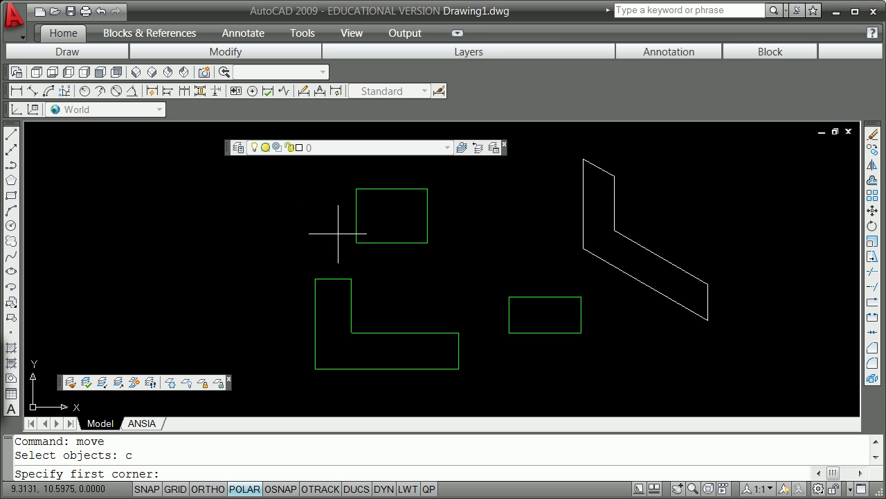
click(349, 251)
click(468, 182)
key(Return)
shift+right_click(469, 184)
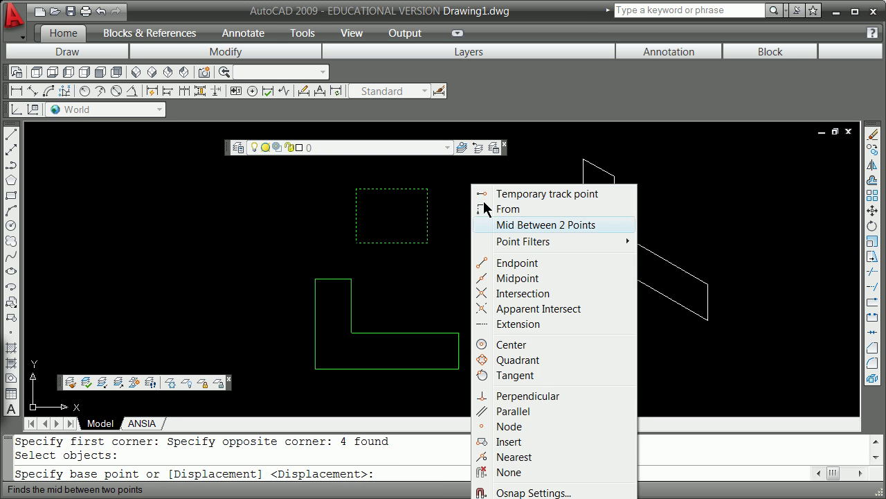
click(542, 267)
click(356, 242)
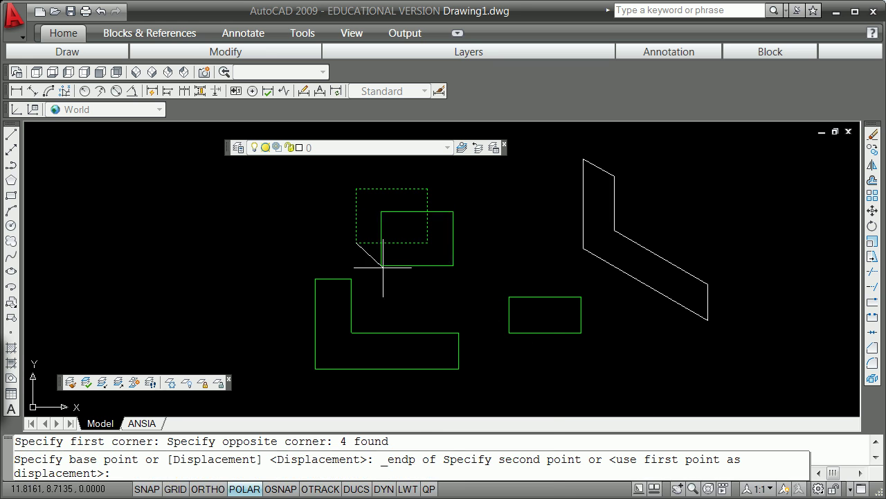
shift+right_click(386, 270)
click(444, 349)
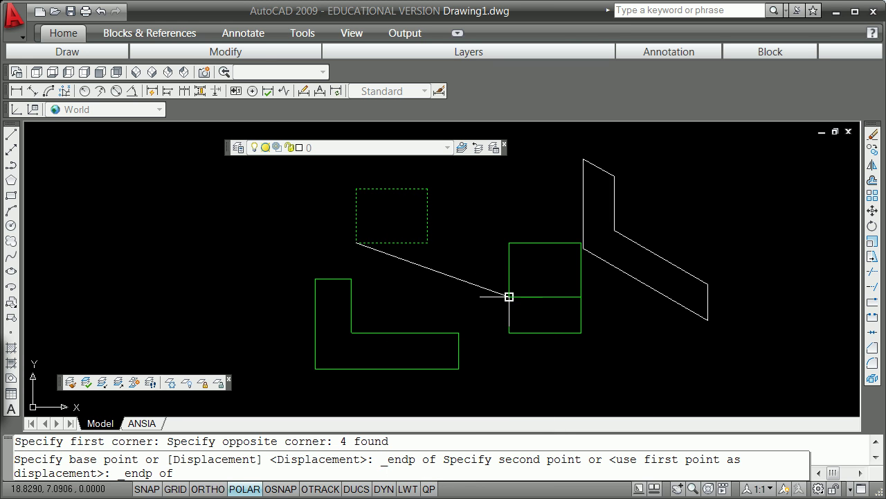
click(510, 296)
key(Return)
key(Escape)
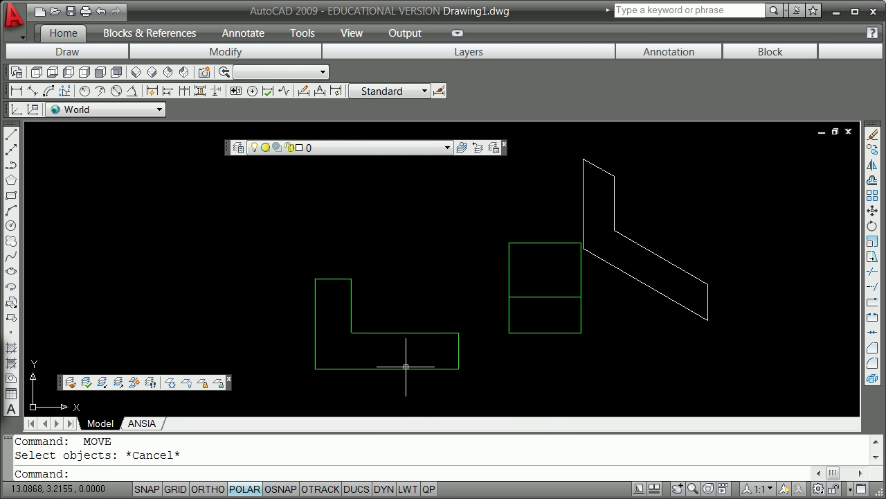
Step: Draw a guide line from the L-shape's lower-right corner to beneath the stacked rectangles
text(move)
key(Return)
key(Escape)
click(12, 134)
shift+right_click(131, 197)
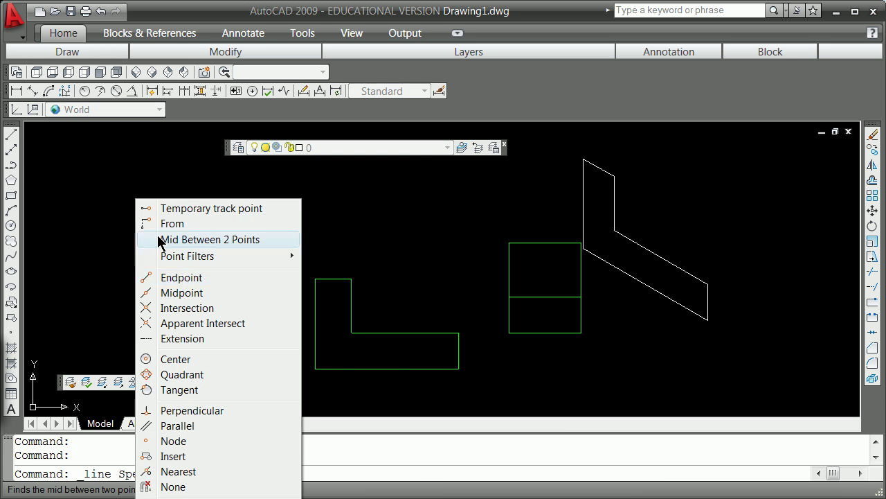
click(164, 277)
click(459, 368)
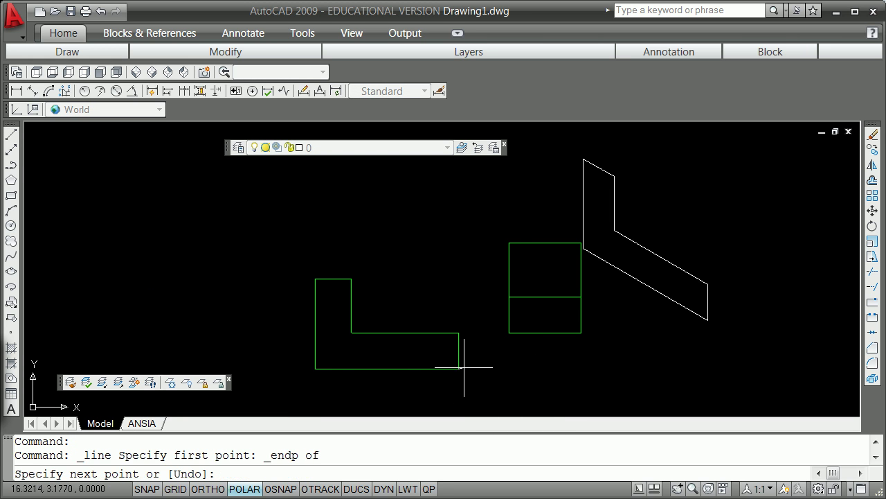
click(638, 362)
key(Return)
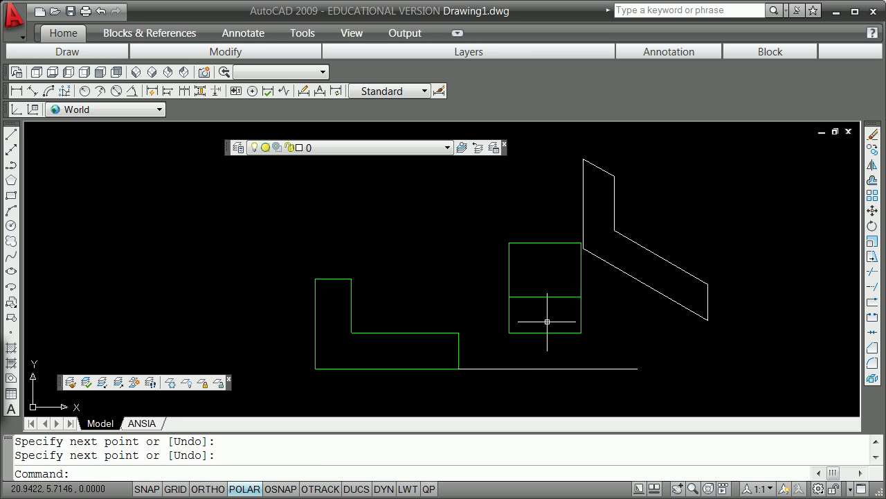
text(move)
Step: Move the stacked rectangles down, snapping their corner perpendicular onto the baseline
key(Return)
text(w)
key(Return)
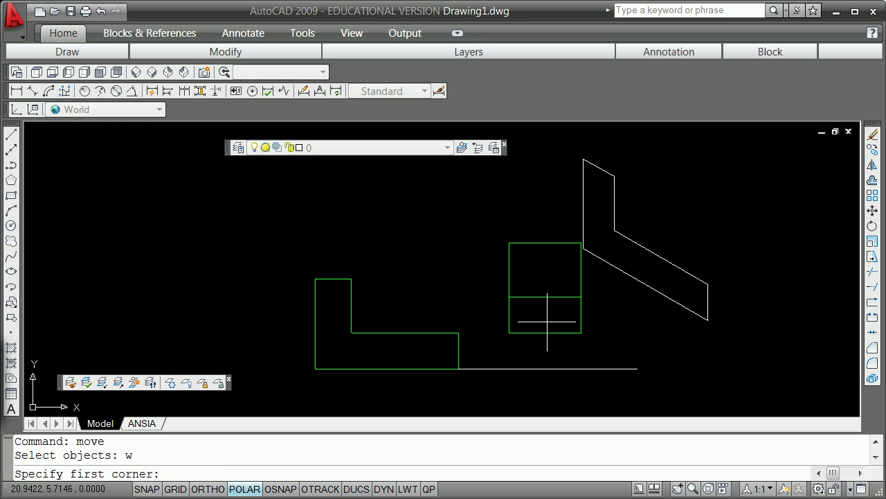
click(504, 343)
click(590, 214)
key(Return)
shift+right_click(554, 213)
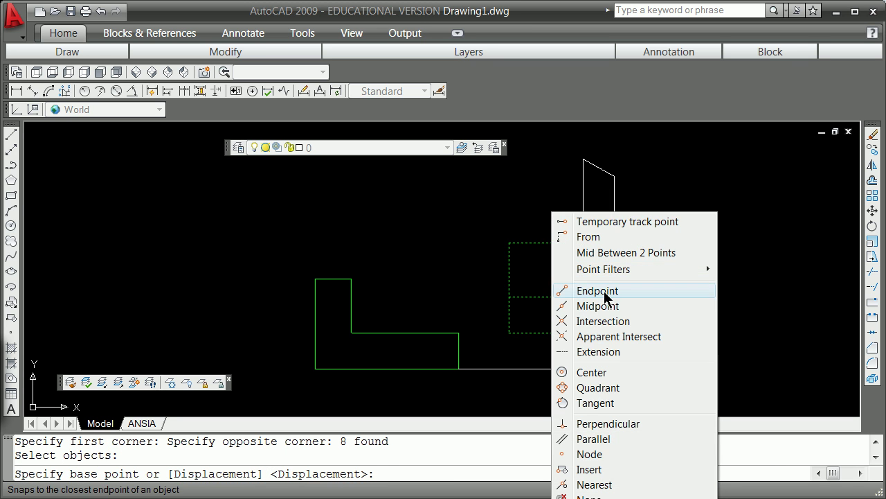
click(582, 291)
click(509, 332)
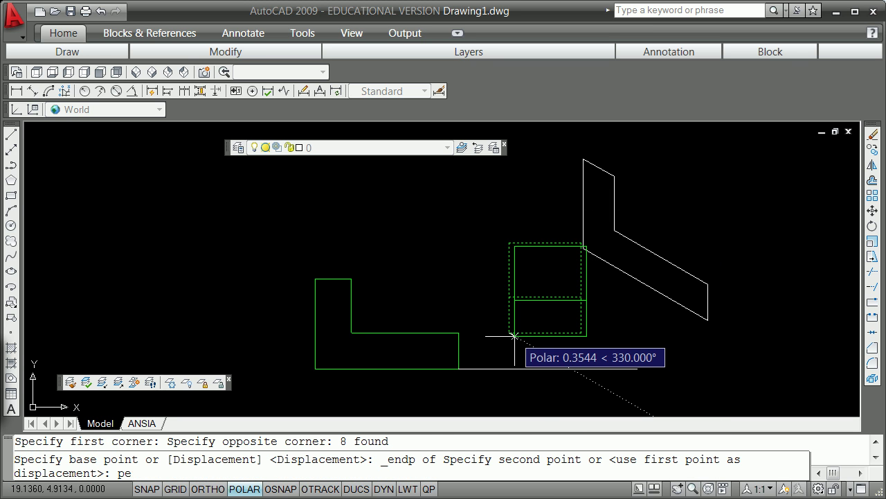
text(rp)
key(Return)
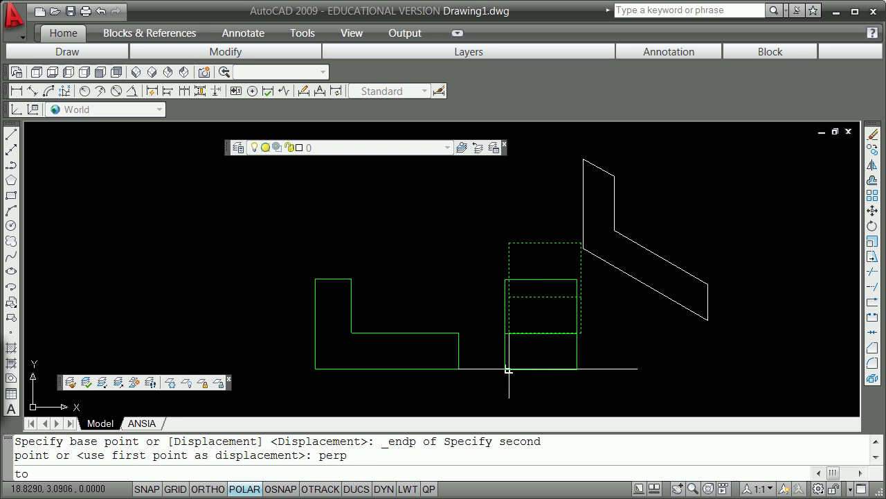
click(509, 370)
key(Escape)
Step: Erase the white horizontal guide line
text(e)
key(Return)
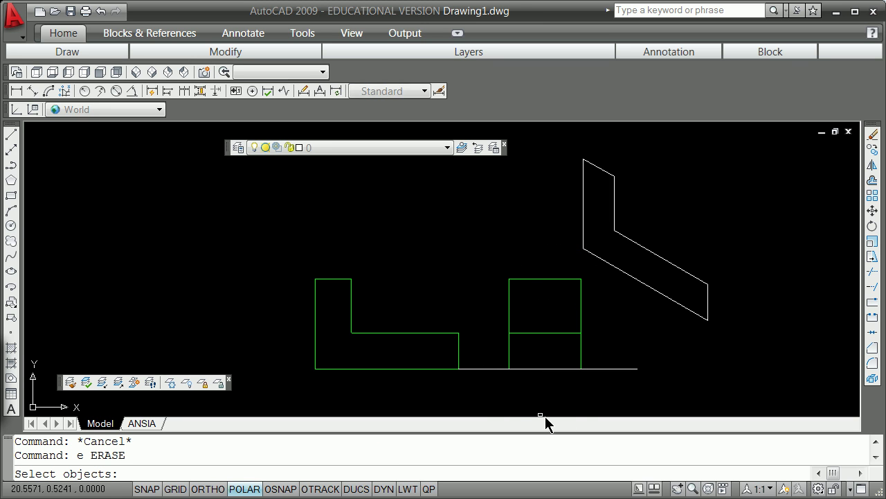
click(617, 369)
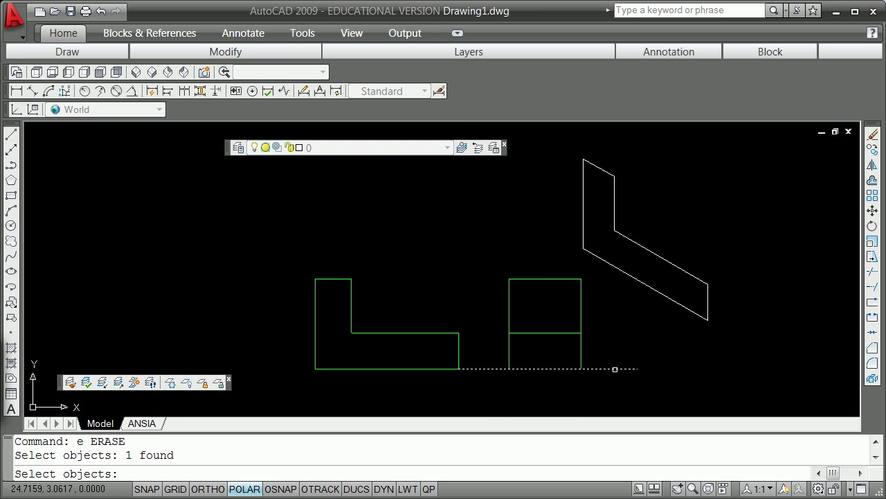
key(Return)
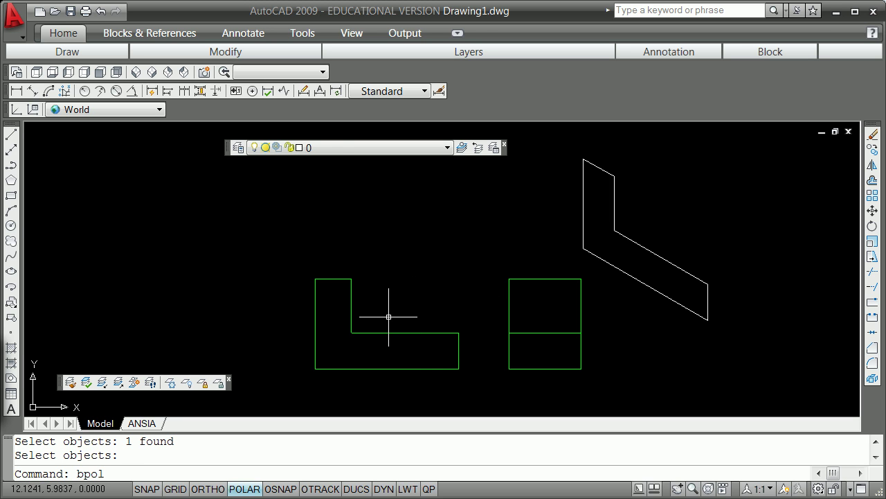
Step: Create a boundary polyline by picking a point inside the L-shaped front view
text(y)
key(Return)
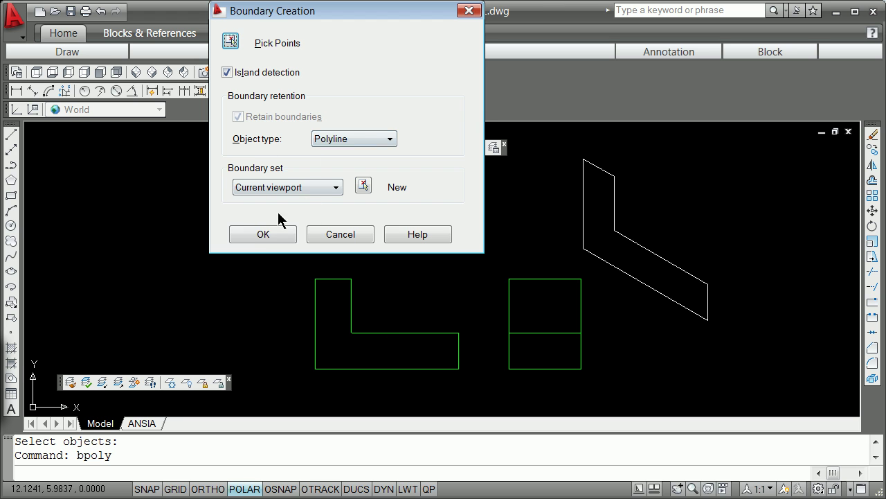
click(230, 41)
click(362, 352)
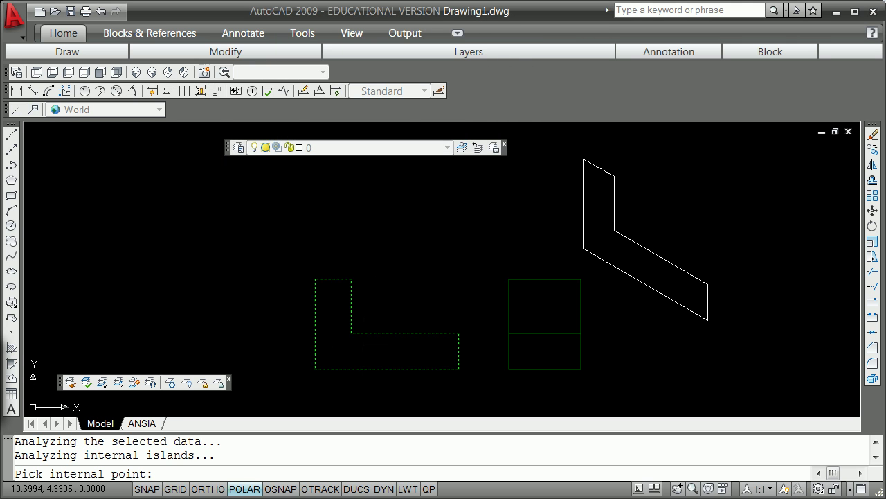
key(Return)
Step: Move the new L outline up above the front view
key(Return)
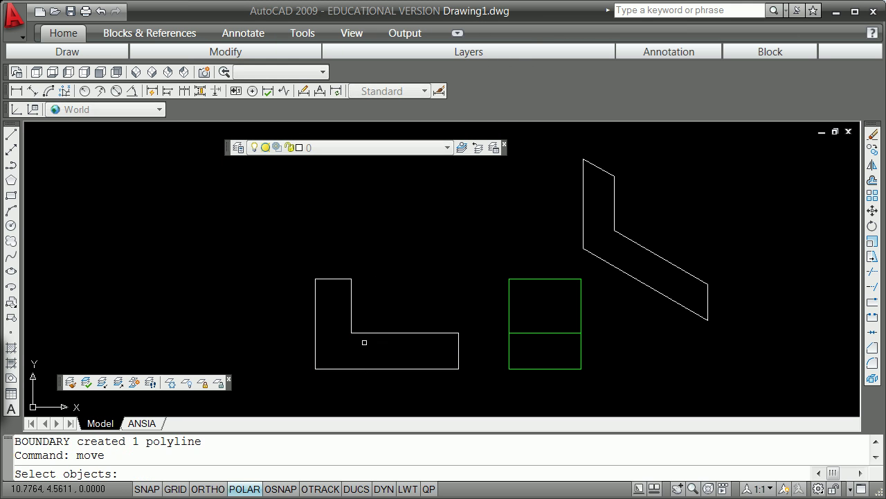
click(404, 332)
key(Return)
click(401, 345)
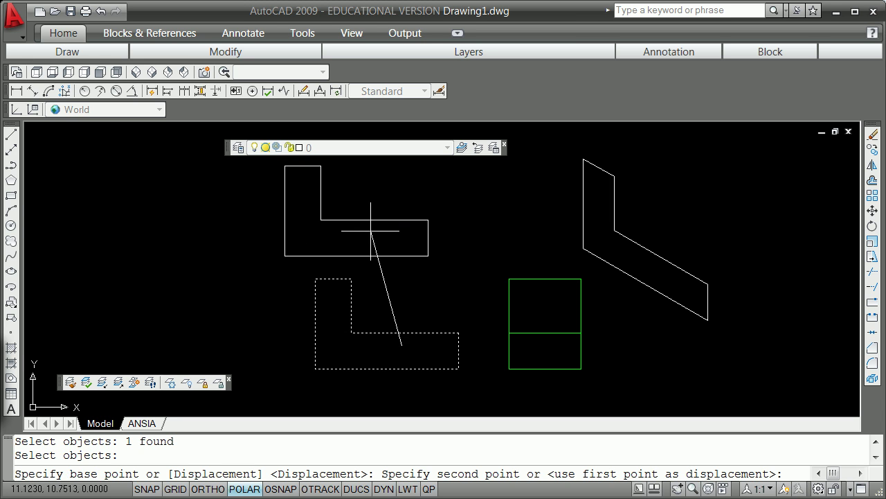
click(374, 220)
key(Return)
click(362, 245)
key(Escape)
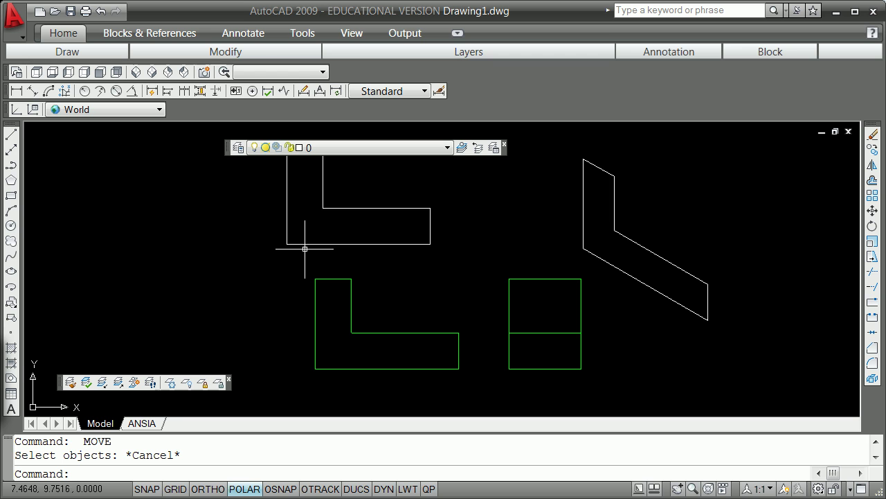
Step: Measure the moved L outline with AREA Object: area 22, perimeter 26
text(area)
key(Return)
text(e)
key(Return)
click(318, 246)
key(Return)
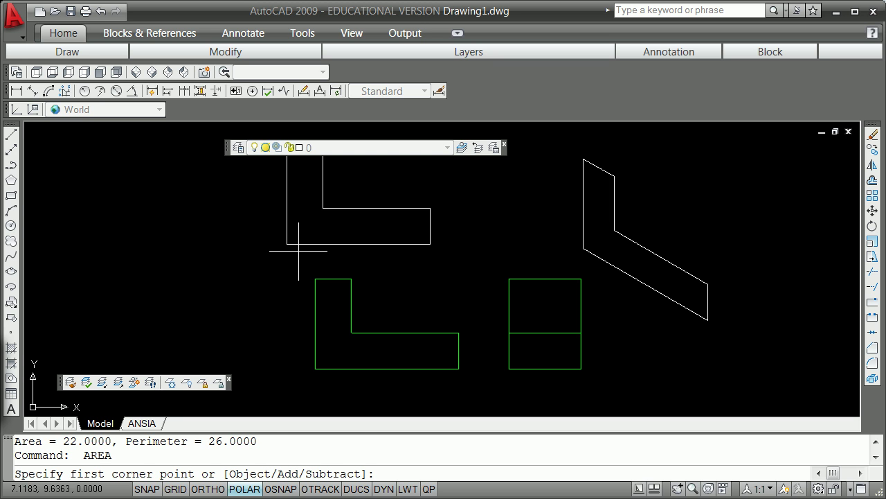
Step: Measure the slanted isometric L outline with AREA Object: area 19.0526, perimeter 26
key(Return)
key(Return)
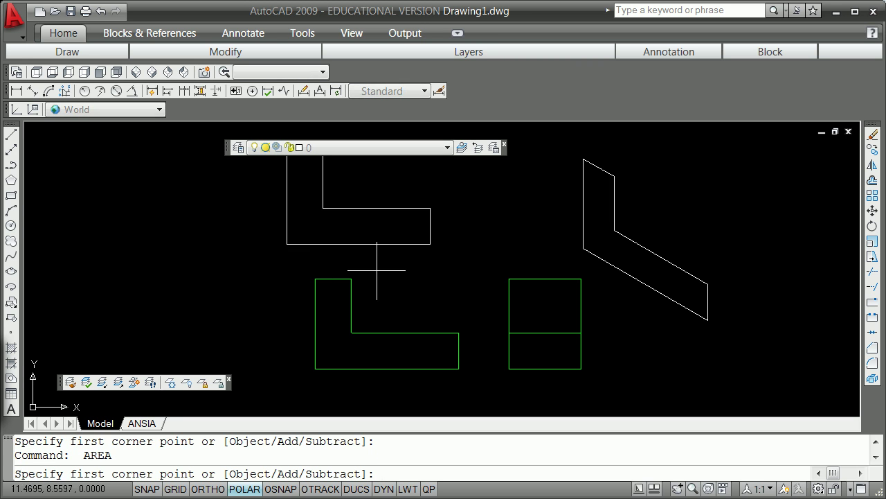
key(Return)
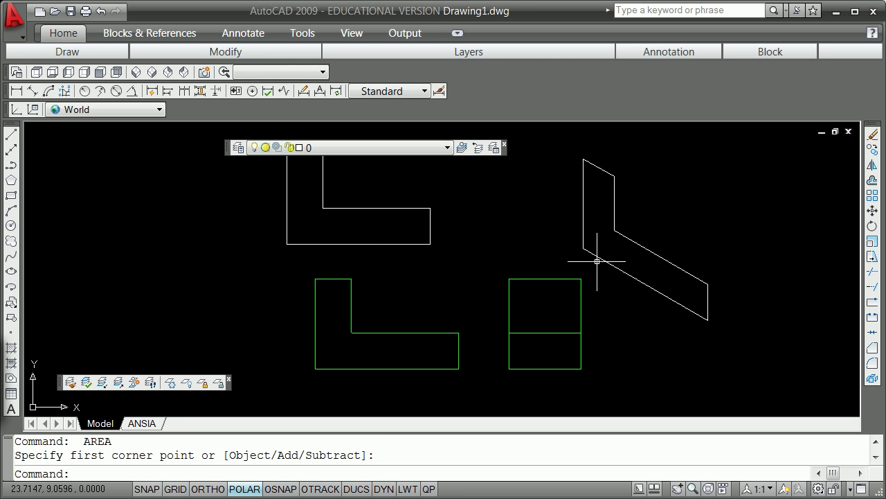
text(area)
key(Return)
text(e)
key(Return)
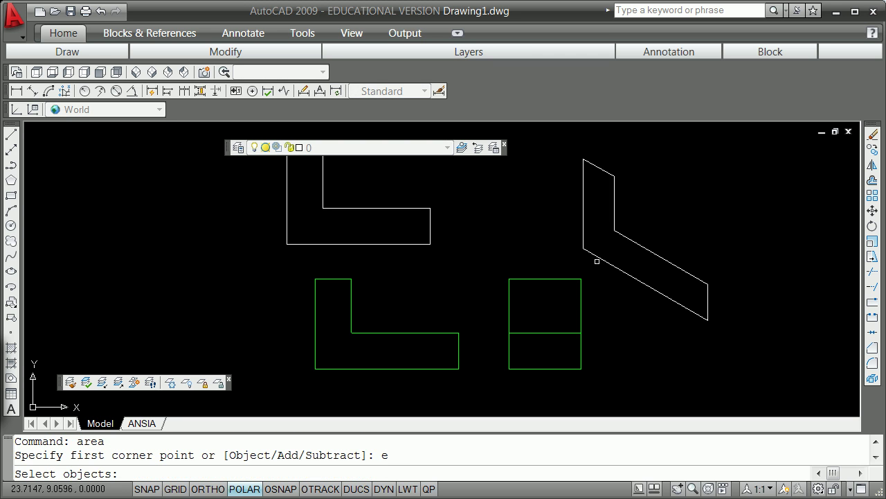
click(610, 266)
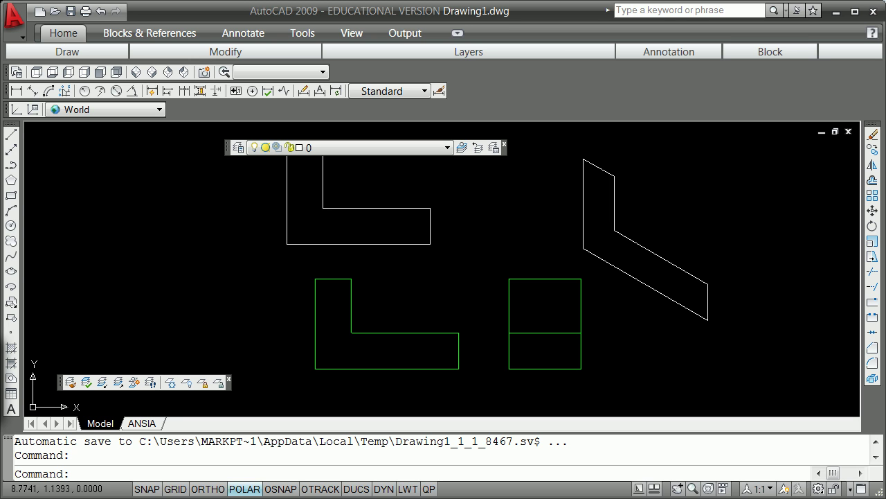
Step: Insert the saved block 'one' and place it in the drawing
scroll(681, 353, down, 5)
scroll(762, 326, up, 4)
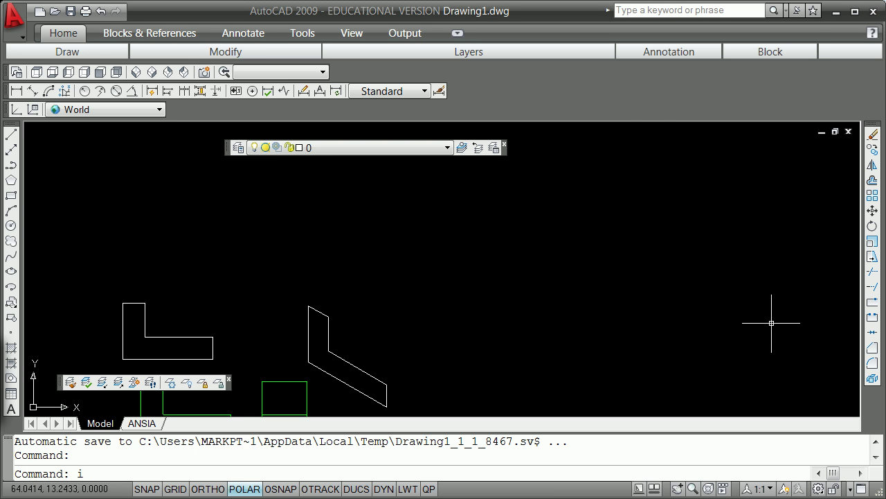
key(Return)
click(441, 154)
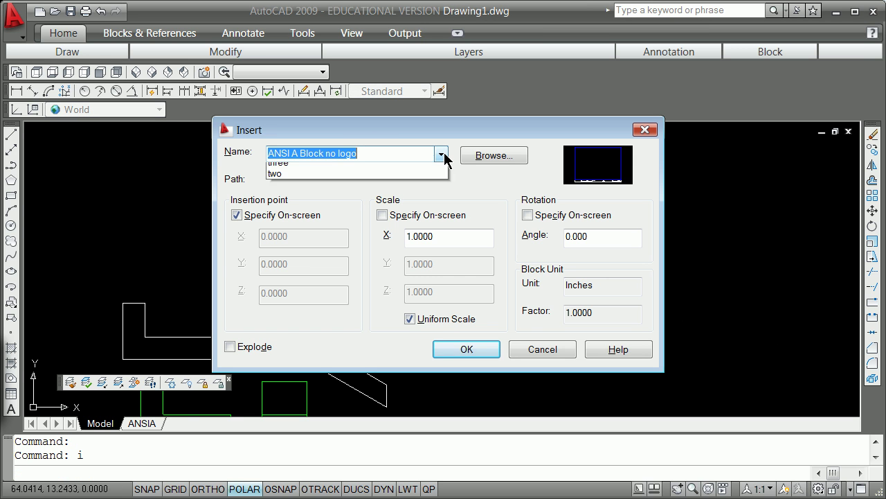
click(306, 225)
click(473, 350)
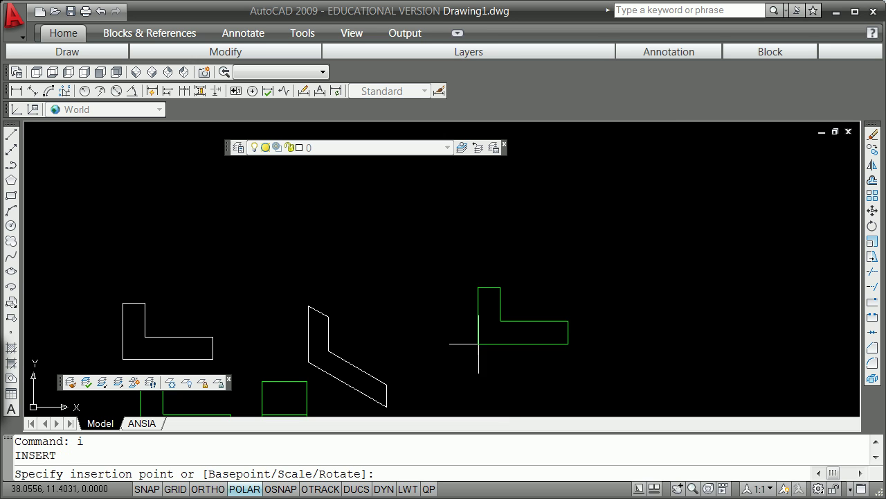
click(478, 314)
Step: Insert block 'two', snapping it to the endpoint at the L's corner
text(i)
key(Return)
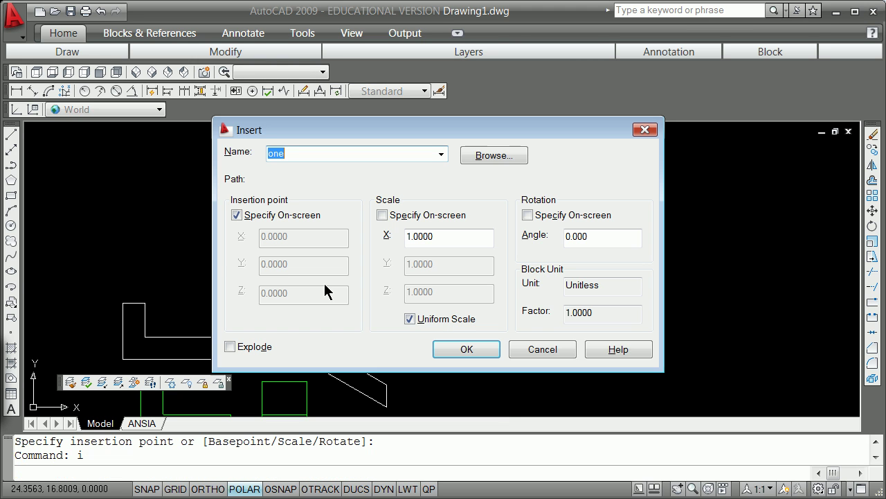
click(439, 153)
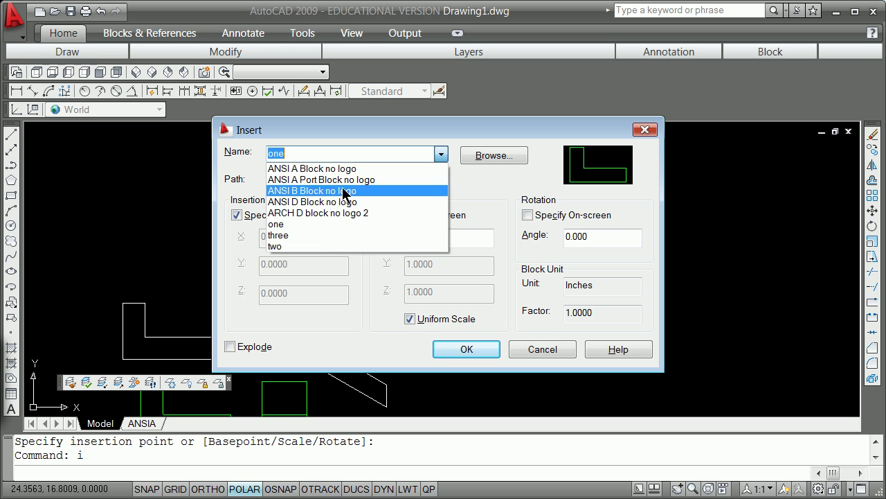
click(298, 247)
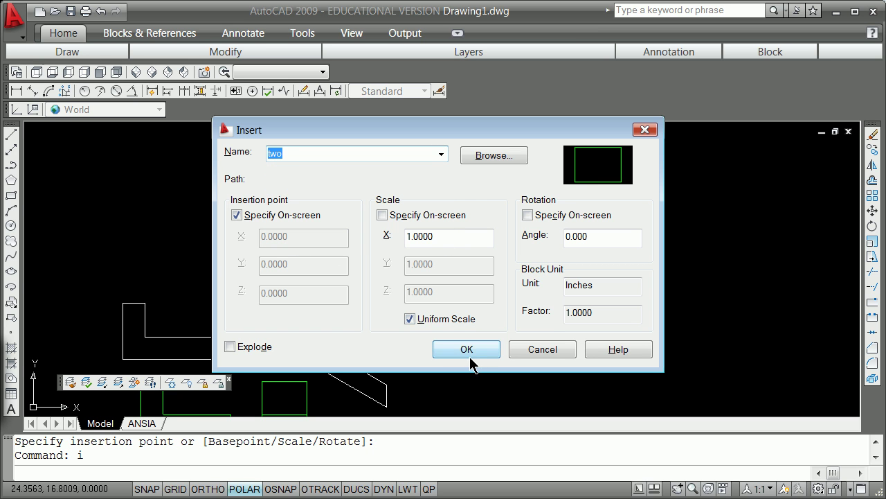
click(467, 349)
shift+right_click(603, 312)
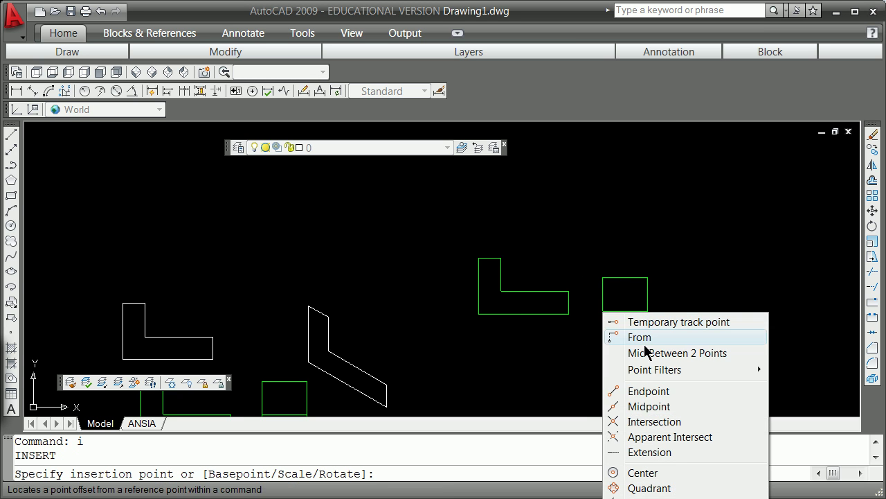
click(640, 394)
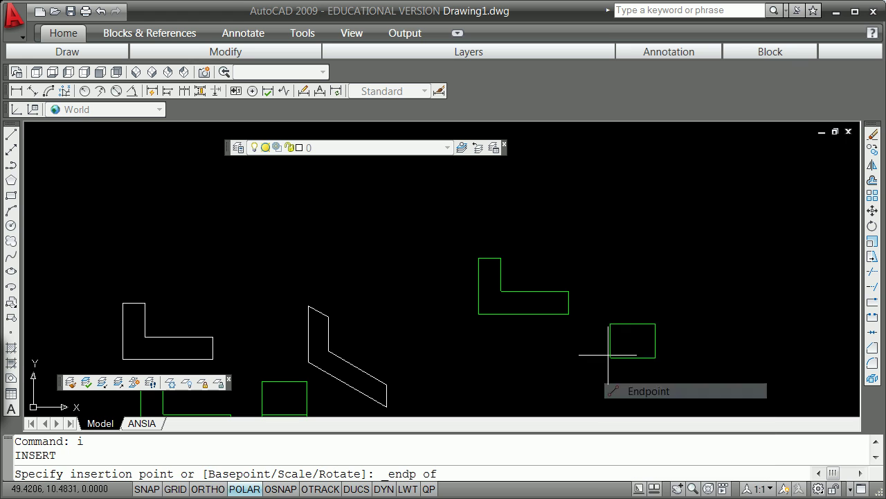
click(569, 313)
Step: Begin another insert of block 'two' and a Move, cancelling both
key(Escape)
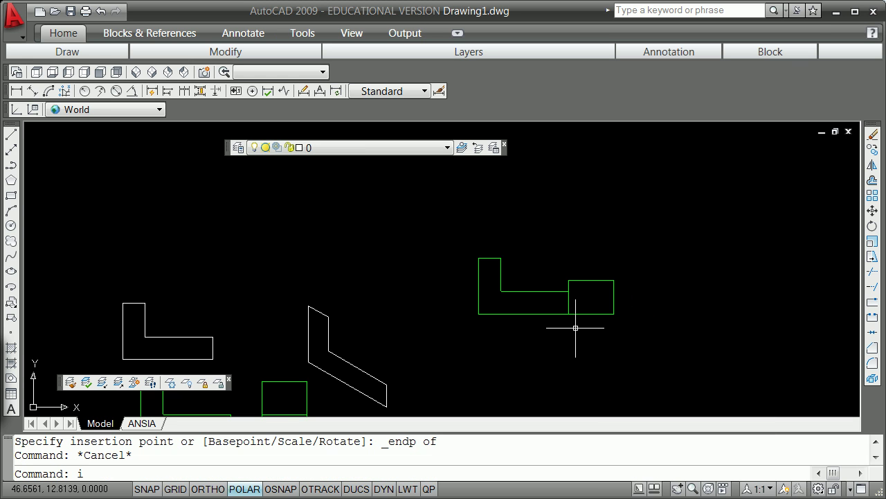
key(Return)
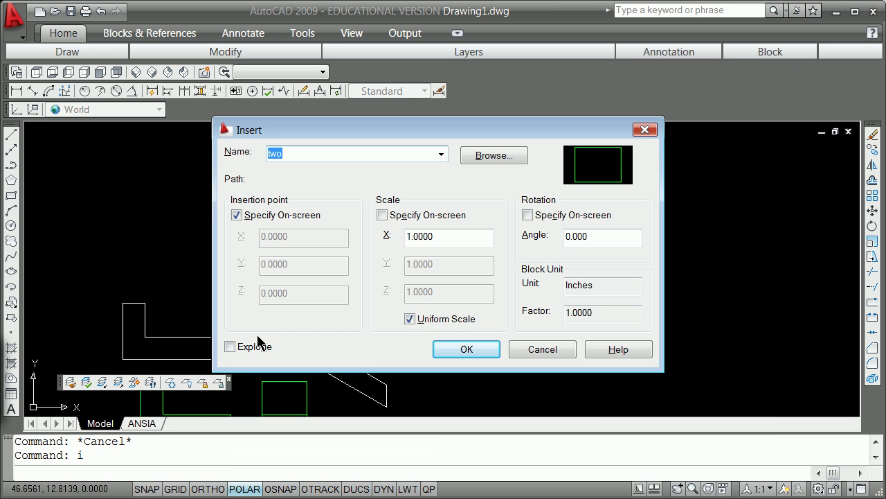
key(Escape)
text(m)
key(Return)
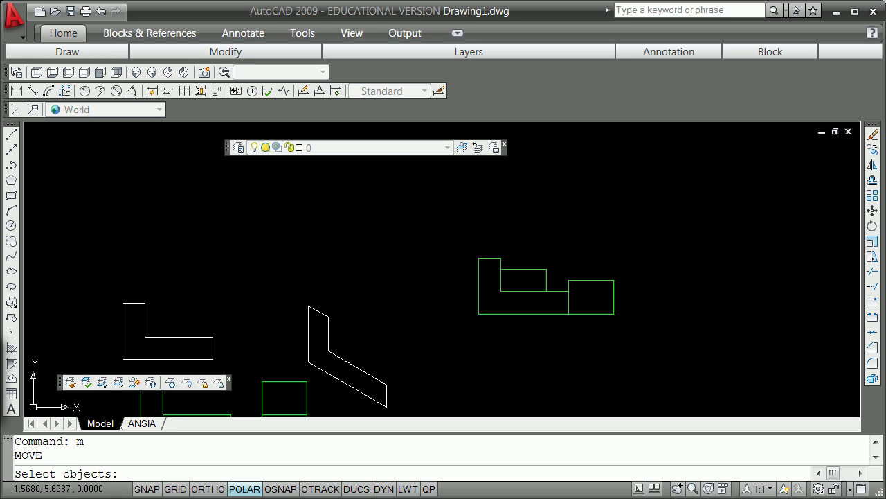
key(Escape)
key(Escape)
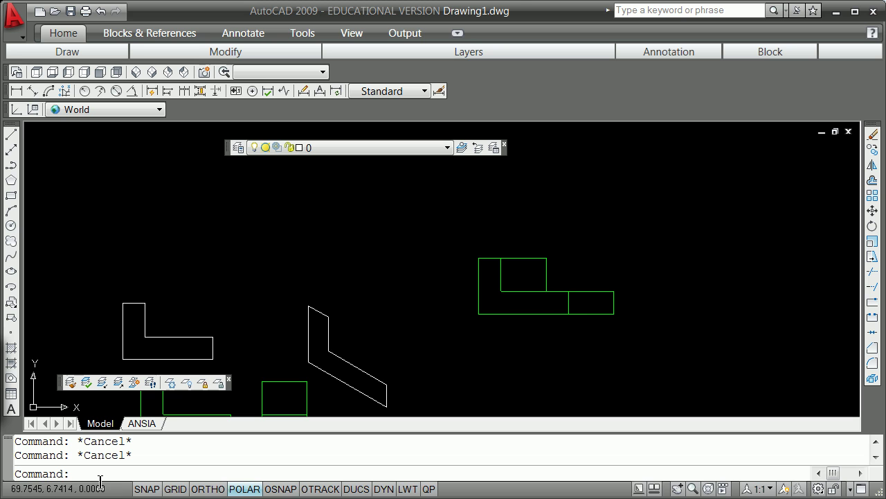